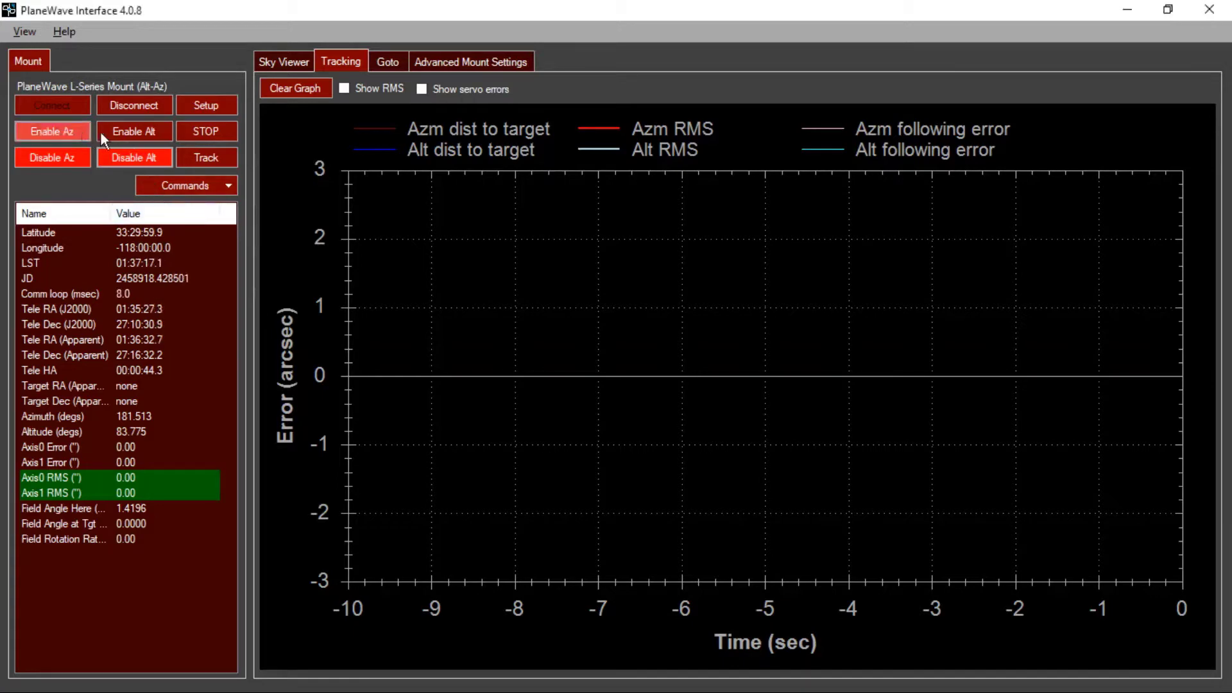
# - Run a short tracking test with the azimuth and altitude axes enabled, ending it by disabling both axes
pyautogui.click(88, 132)
pyautogui.click(110, 132)
pyautogui.click(191, 184)
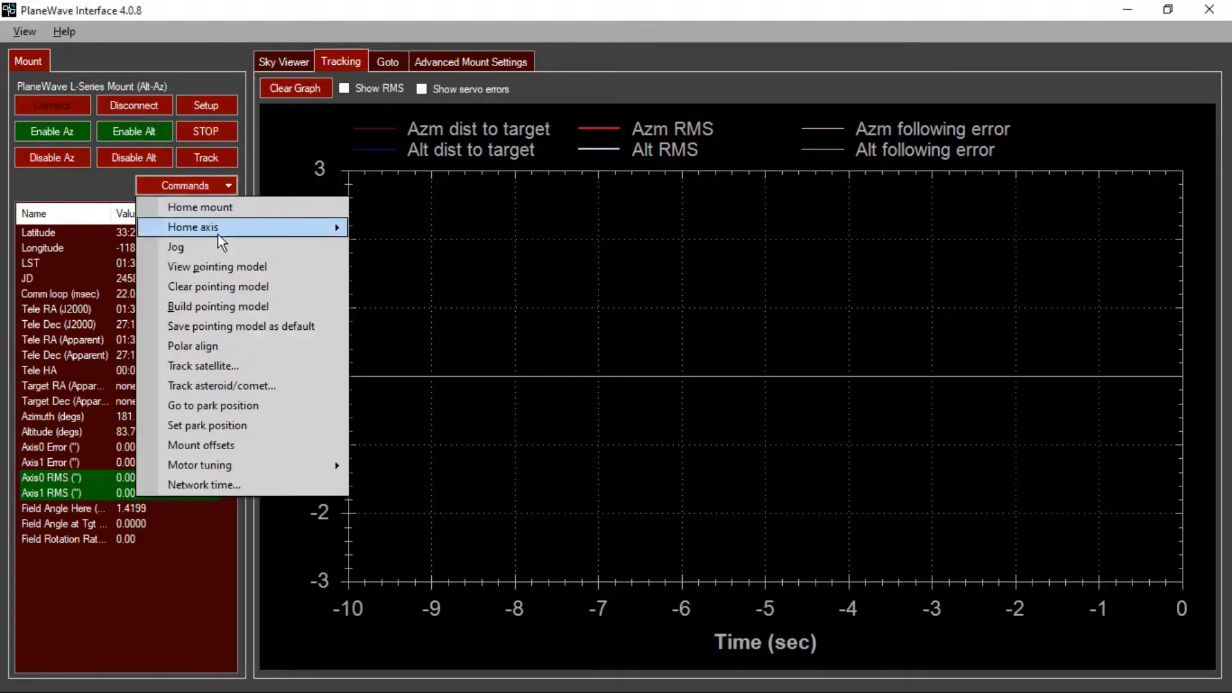
pyautogui.click(202, 157)
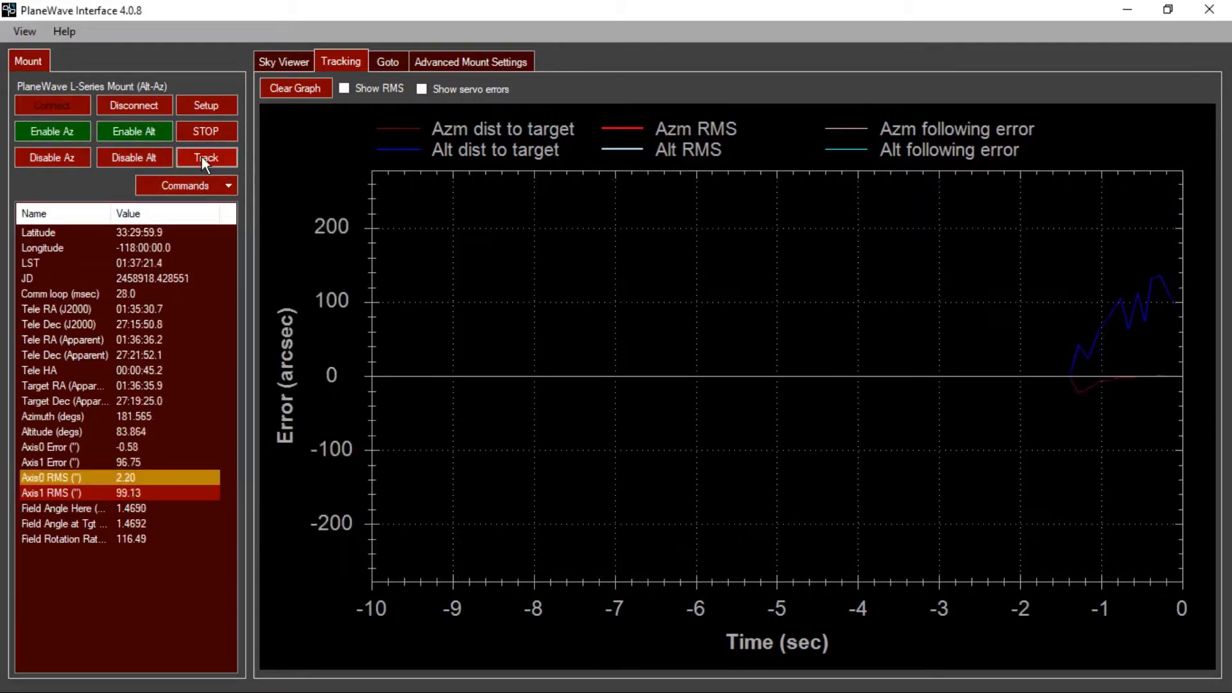
pyautogui.click(106, 157)
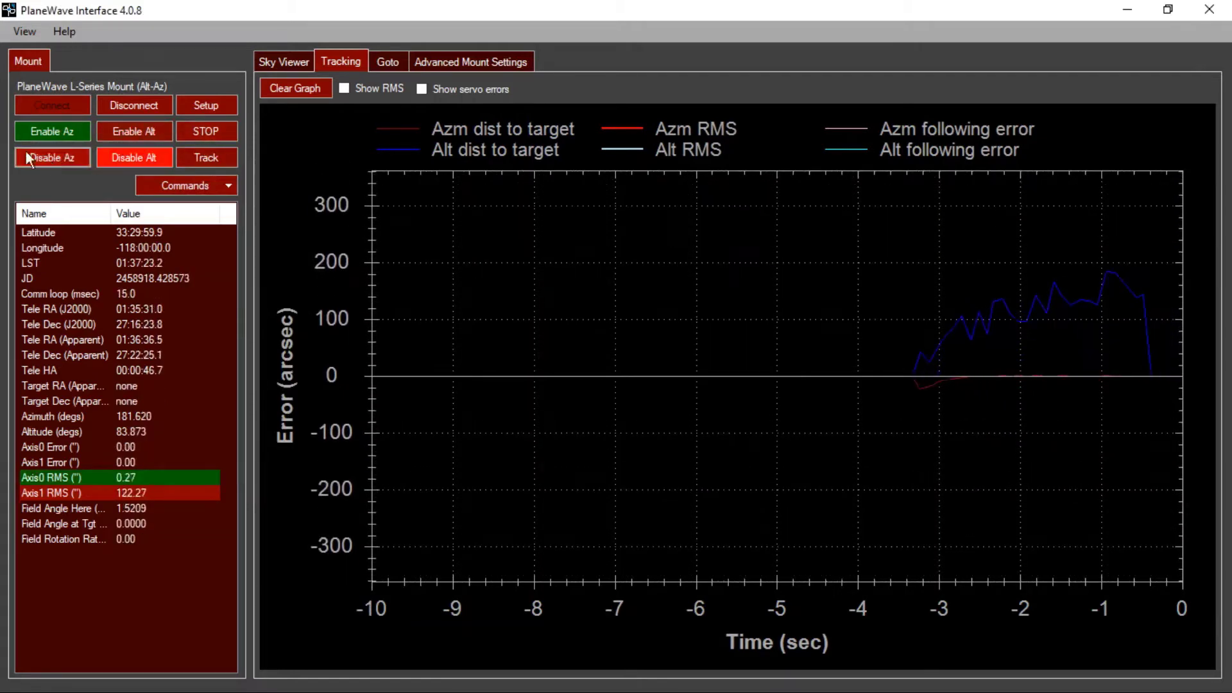
pyautogui.click(27, 156)
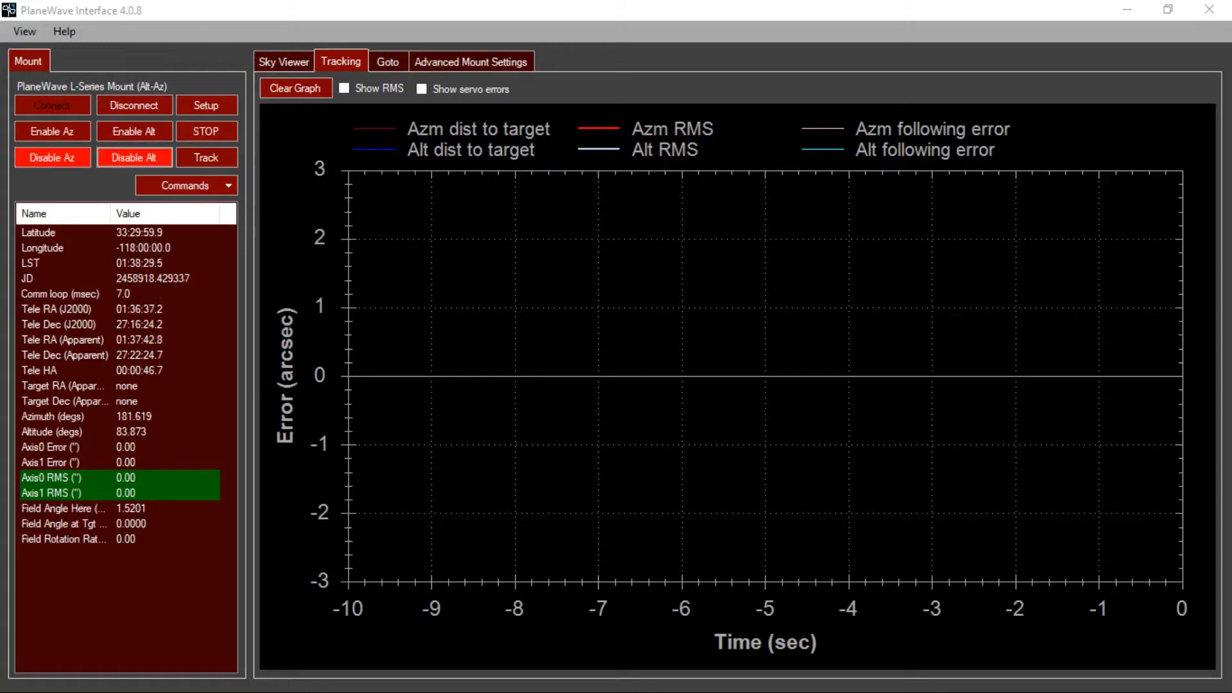
# - Repeat the tracking test with both mount axes re-enabled, and disable altitude and azimuth to end it
pyautogui.click(56, 137)
pyautogui.click(122, 133)
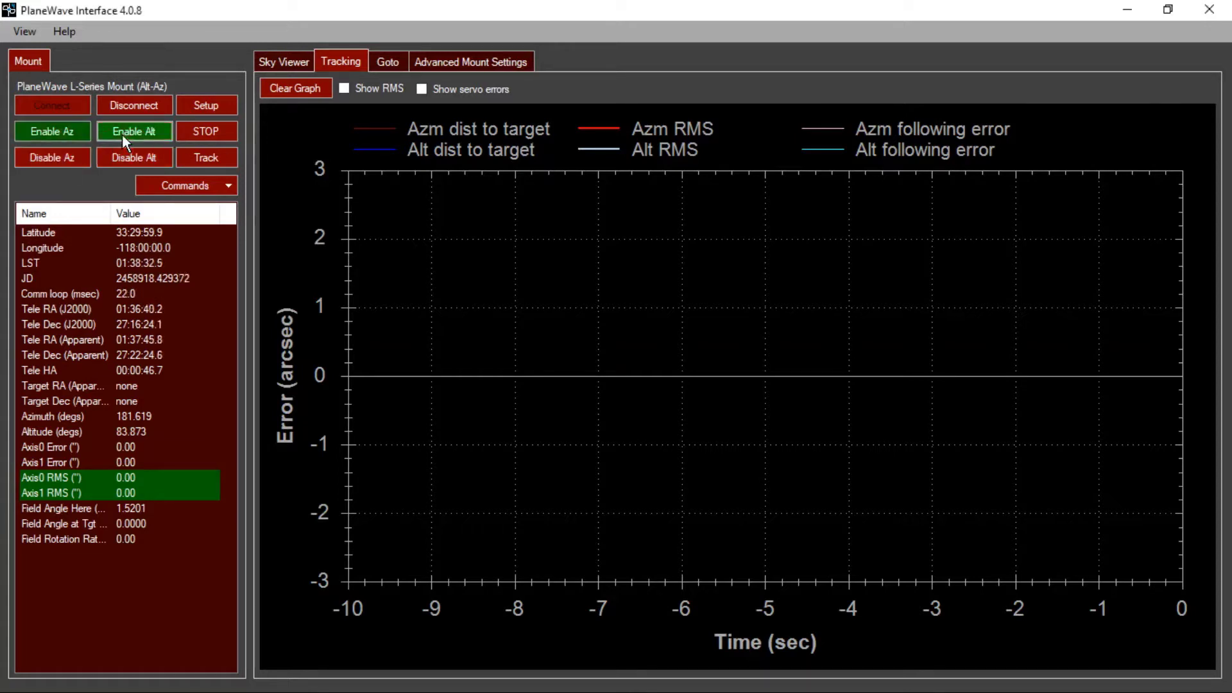
pyautogui.click(184, 157)
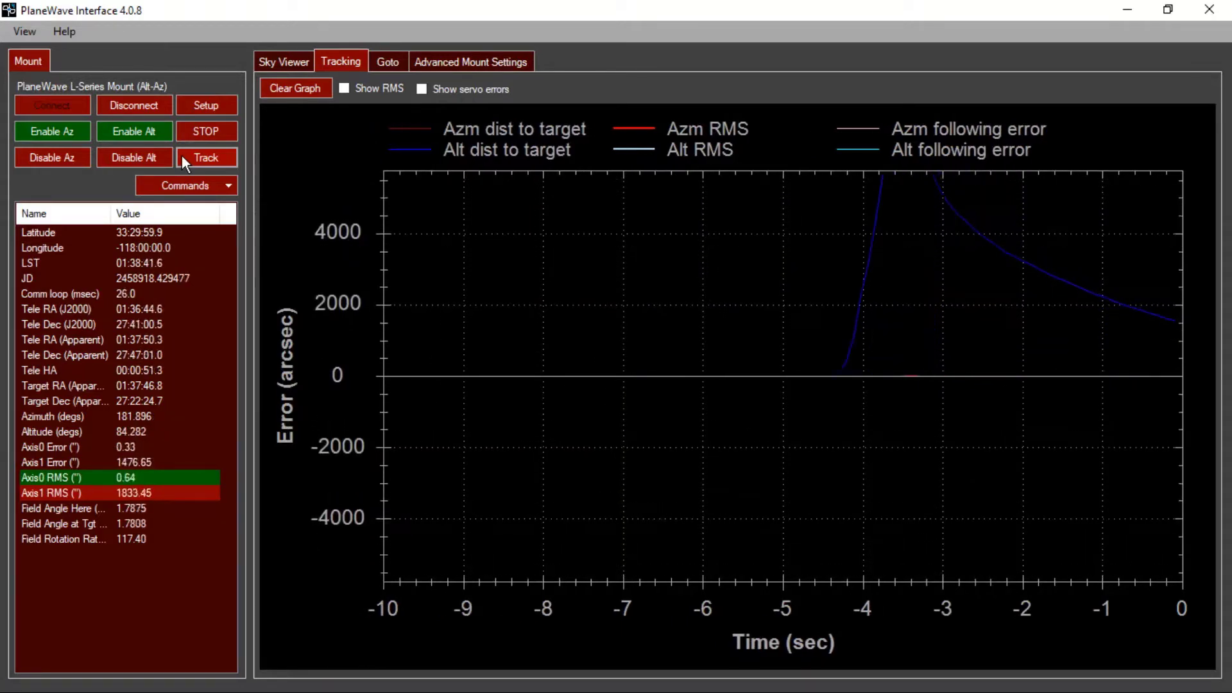
pyautogui.click(124, 154)
pyautogui.click(71, 156)
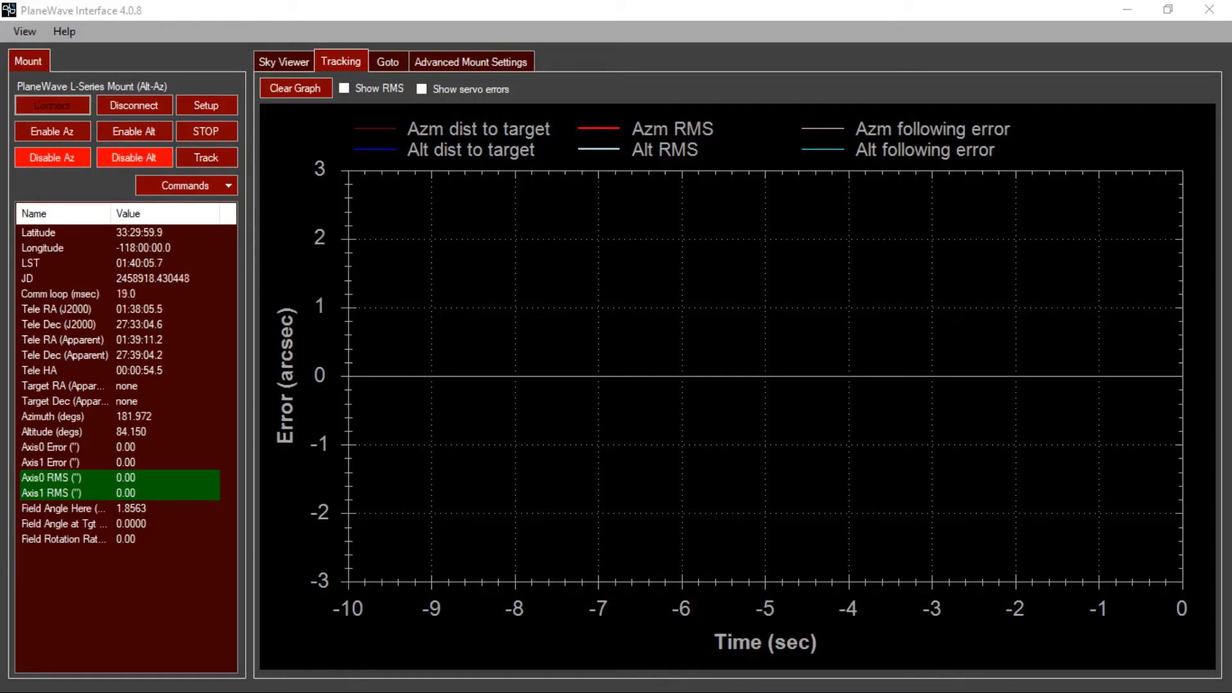
# - Enable the azimuth and altitude axes again and start tracking for another test
pyautogui.click(52, 131)
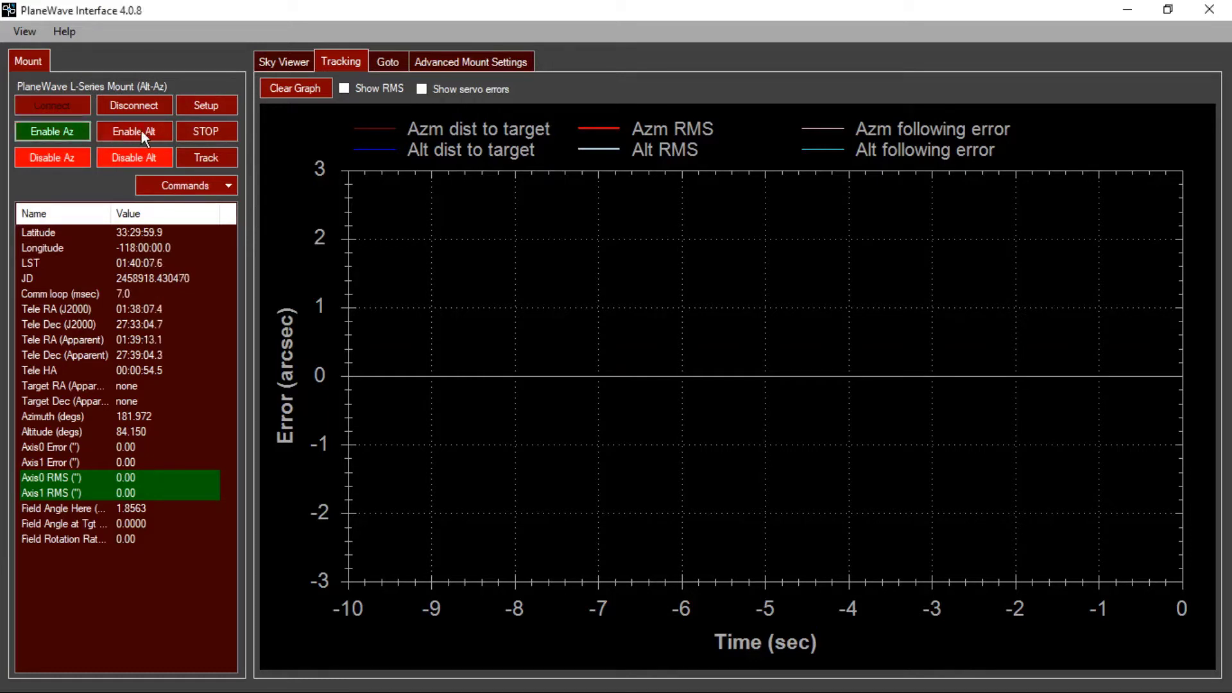
pyautogui.click(144, 131)
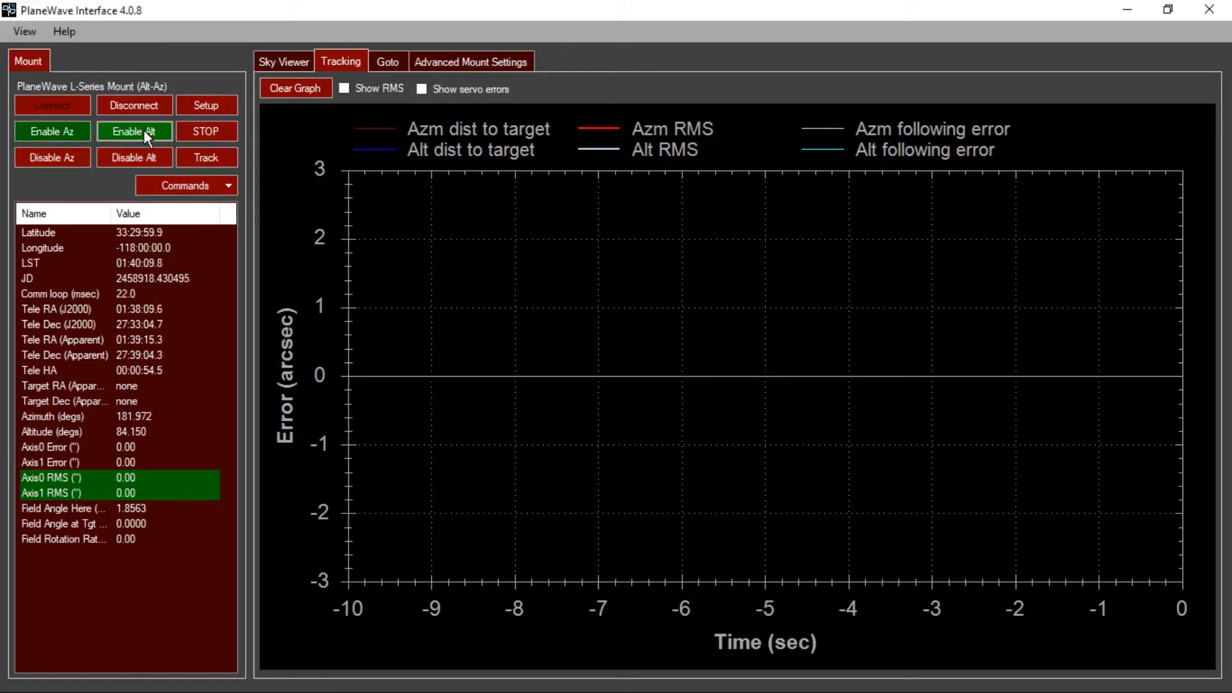
pyautogui.click(206, 159)
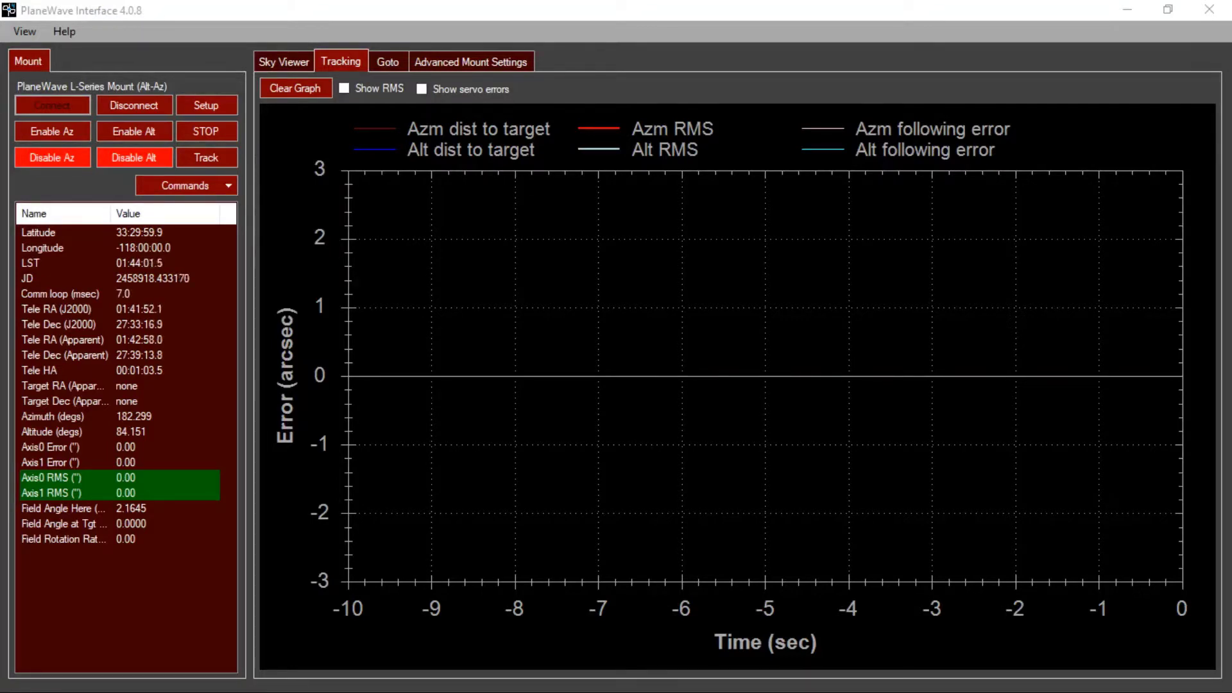
# - Switch to the browser to check the PlaneWave Interface 4 download page, and minimize it
pyautogui.hotkey('alt', 'Tab')
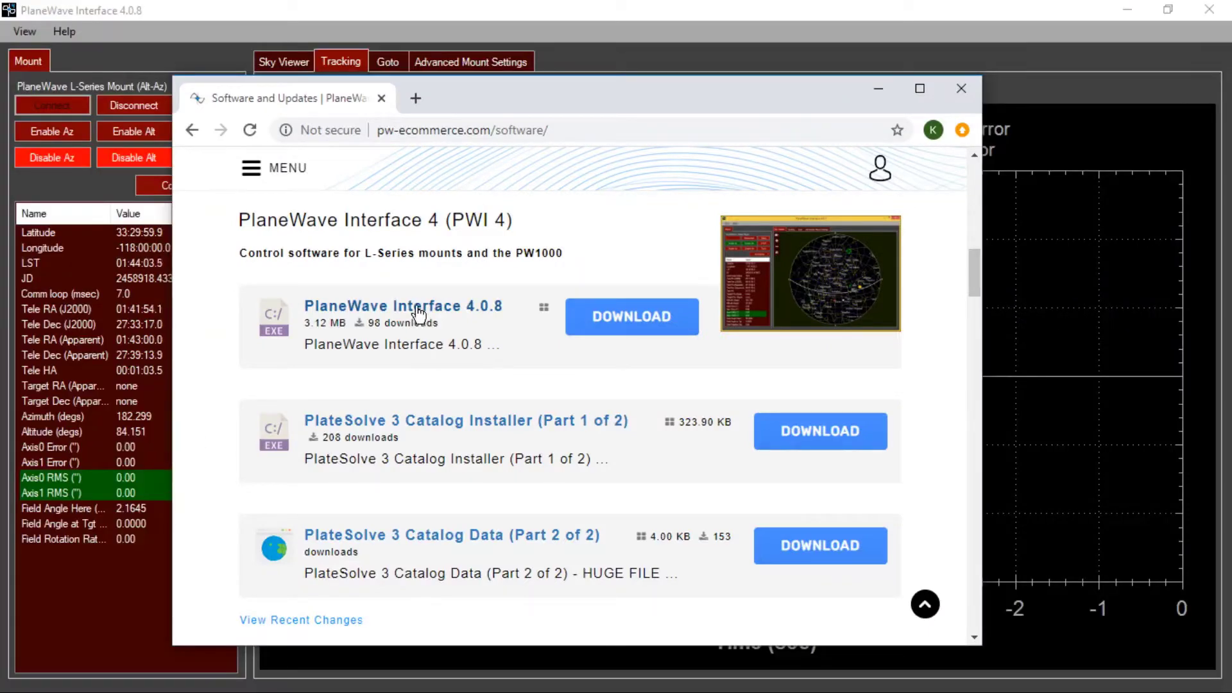
pyautogui.click(880, 91)
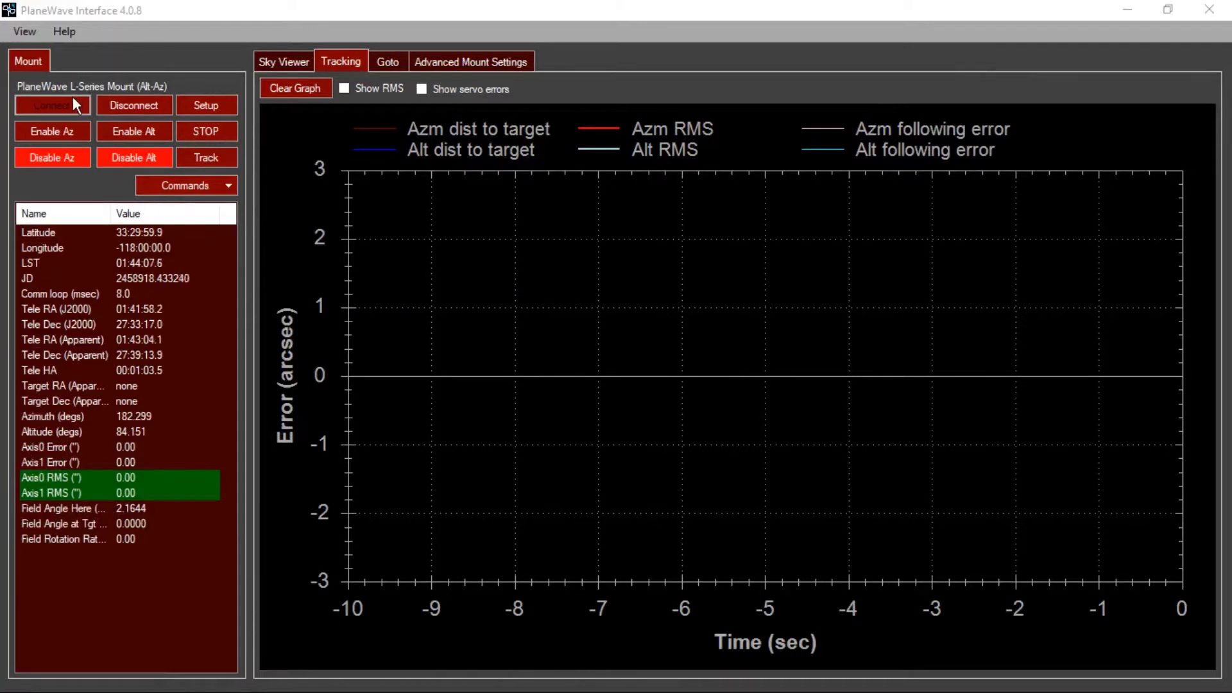
# - Disconnect the mount to launch the motor AutoTuner, and connect the AutoTuner to the mount
pyautogui.click(202, 188)
pyautogui.moveTo(320, 468)
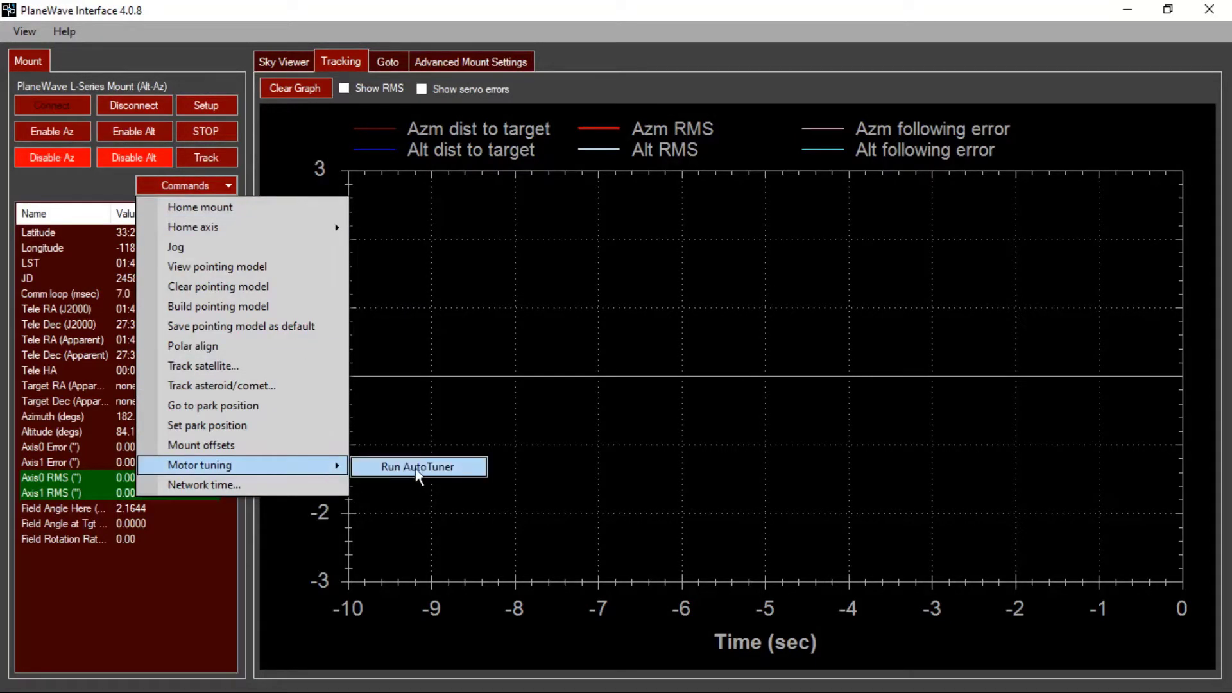
pyautogui.click(421, 467)
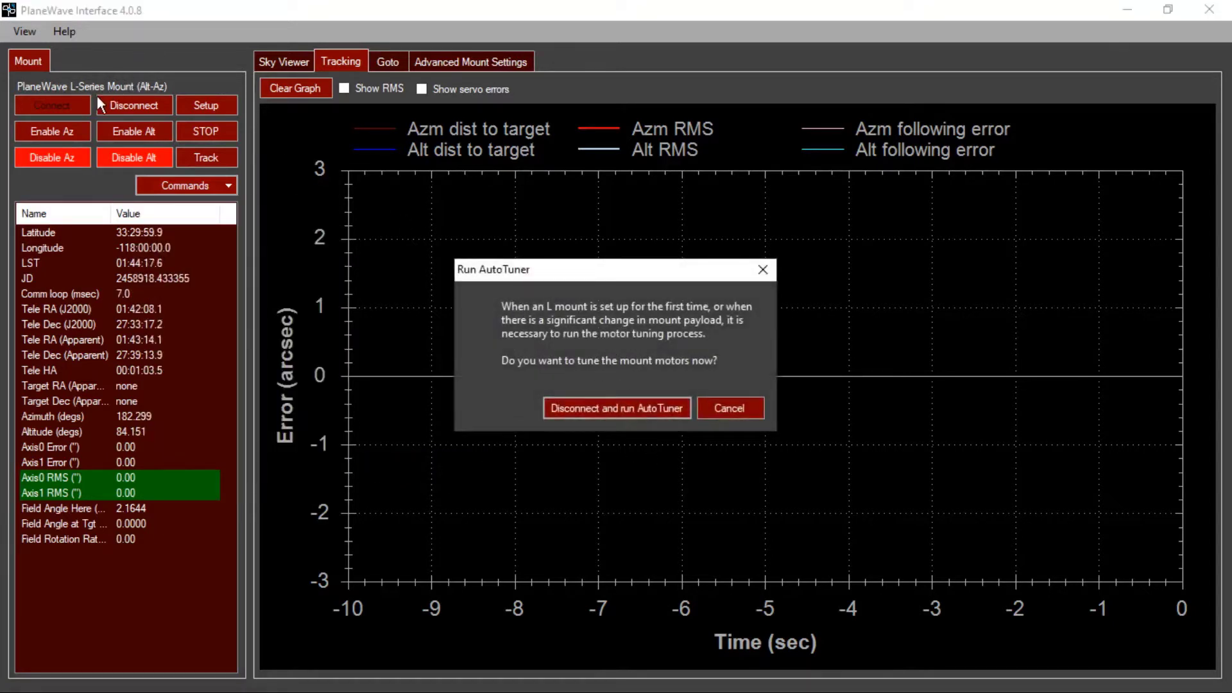
pyautogui.click(649, 410)
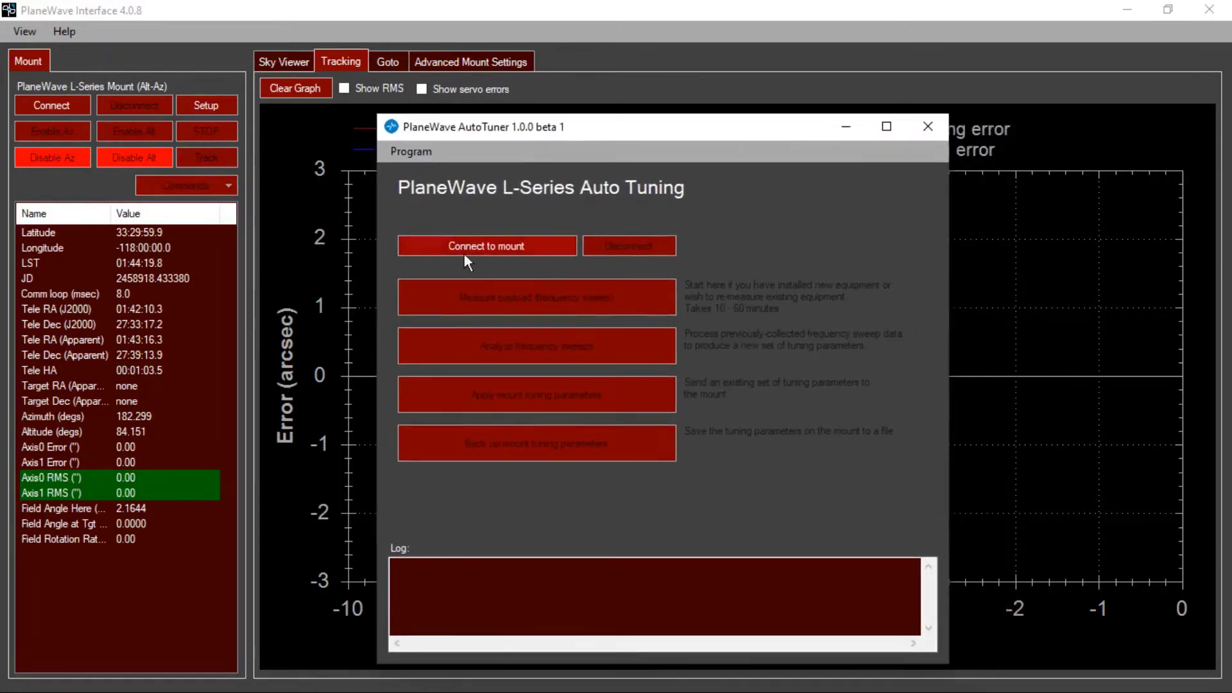
pyautogui.click(475, 250)
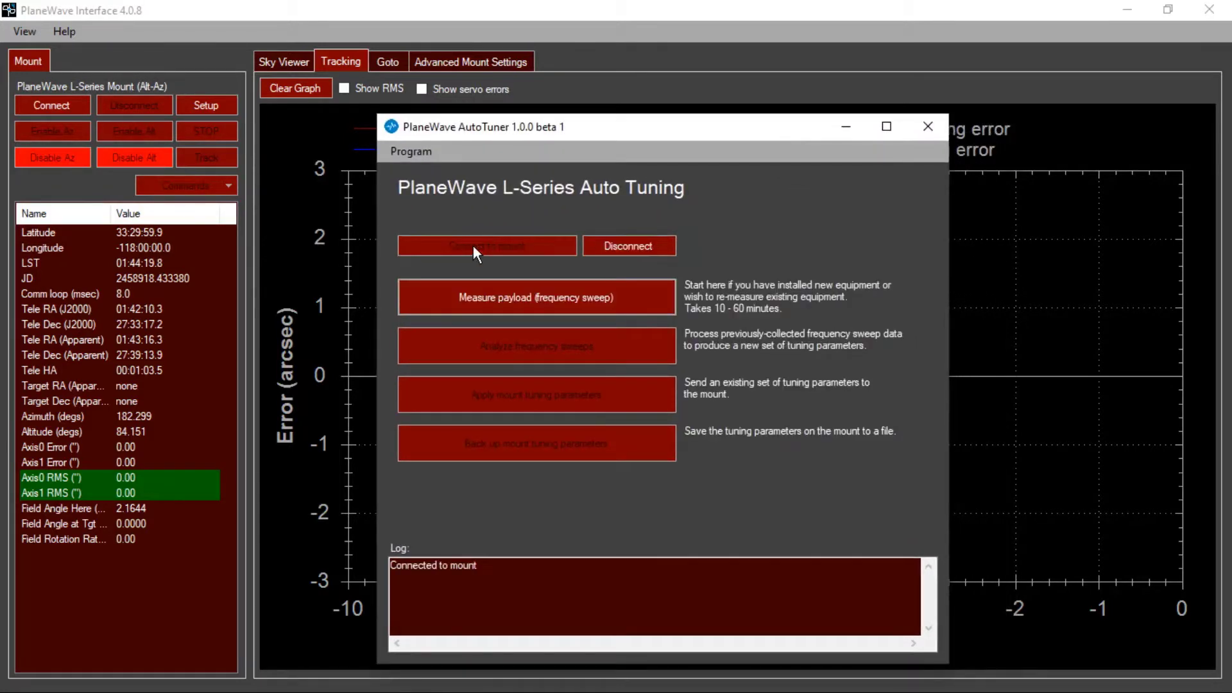
# - Begin the payload frequency sweep setup and choose Alt-Az as the mount geometry
pyautogui.click(538, 298)
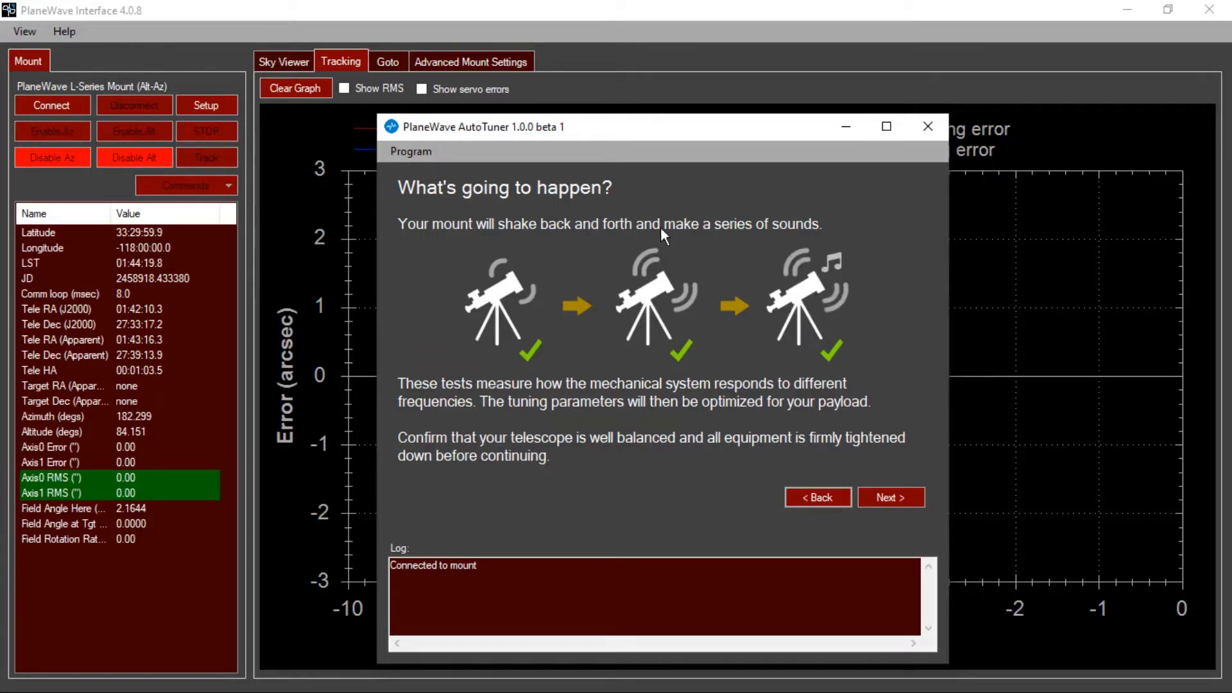
pyautogui.moveTo(682, 142); pyautogui.dragTo(666, 132)
pyautogui.click(892, 489)
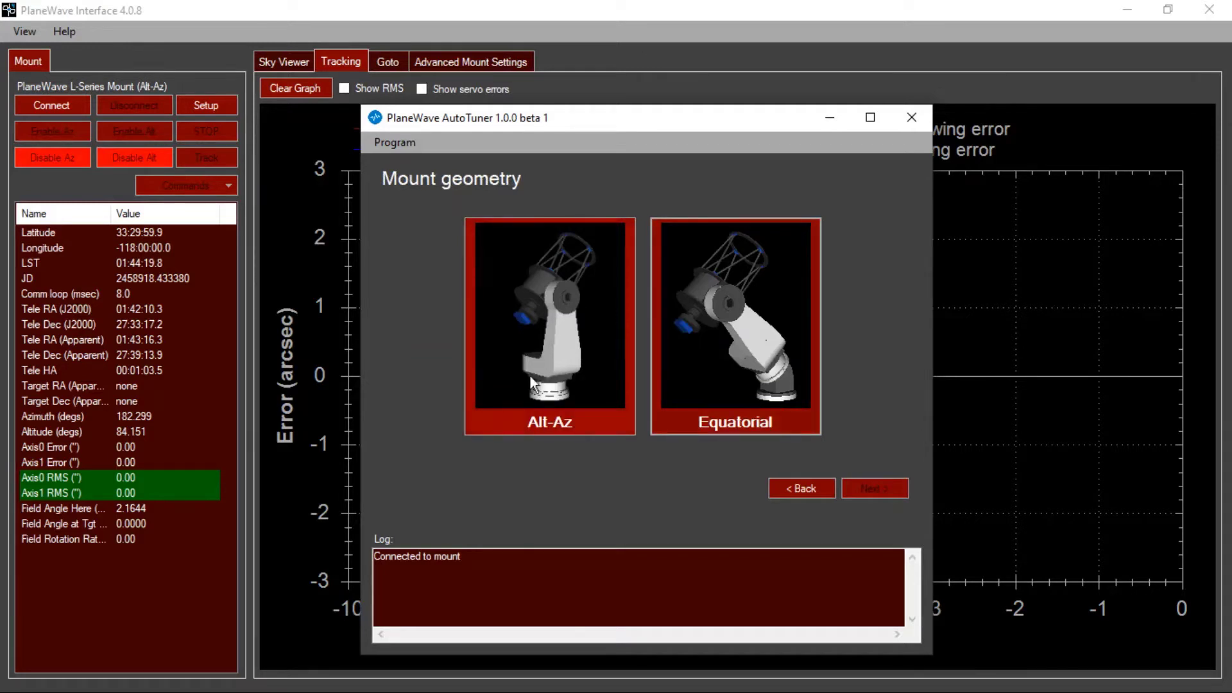
pyautogui.click(561, 351)
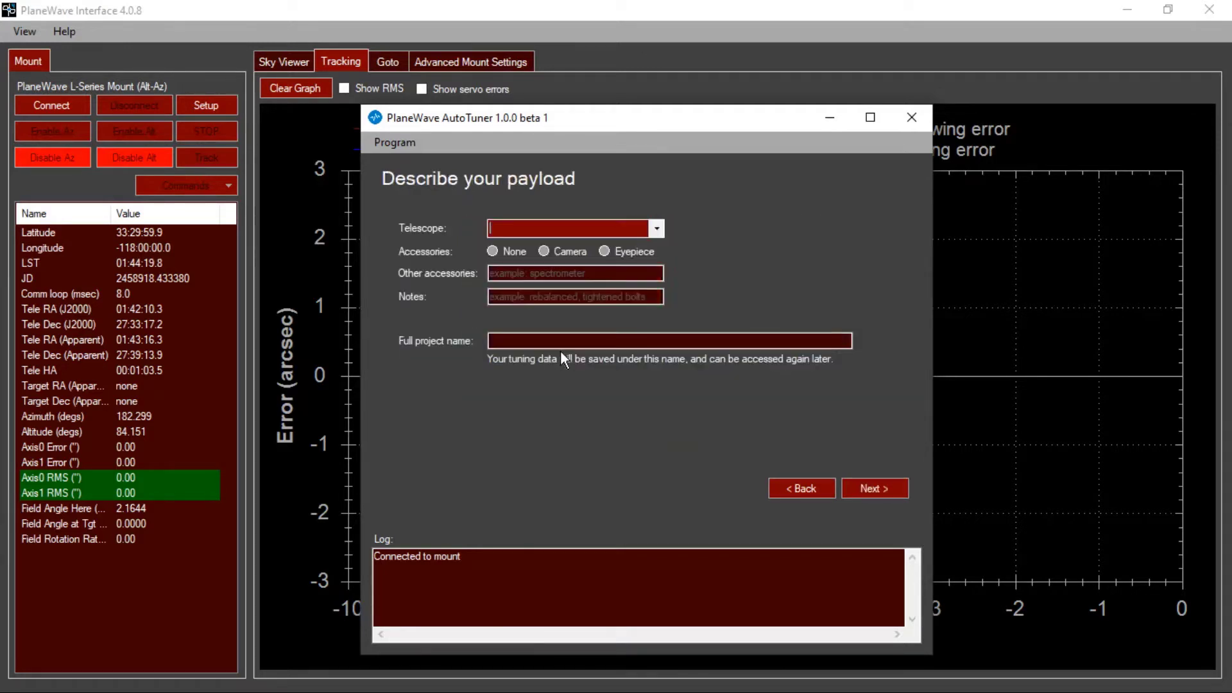
# - Describe the payload as a CDK14 telescope with an eyepiece and the note "rebalanced", and continue with the suggested project name
pyautogui.click(656, 229)
pyautogui.click(512, 268)
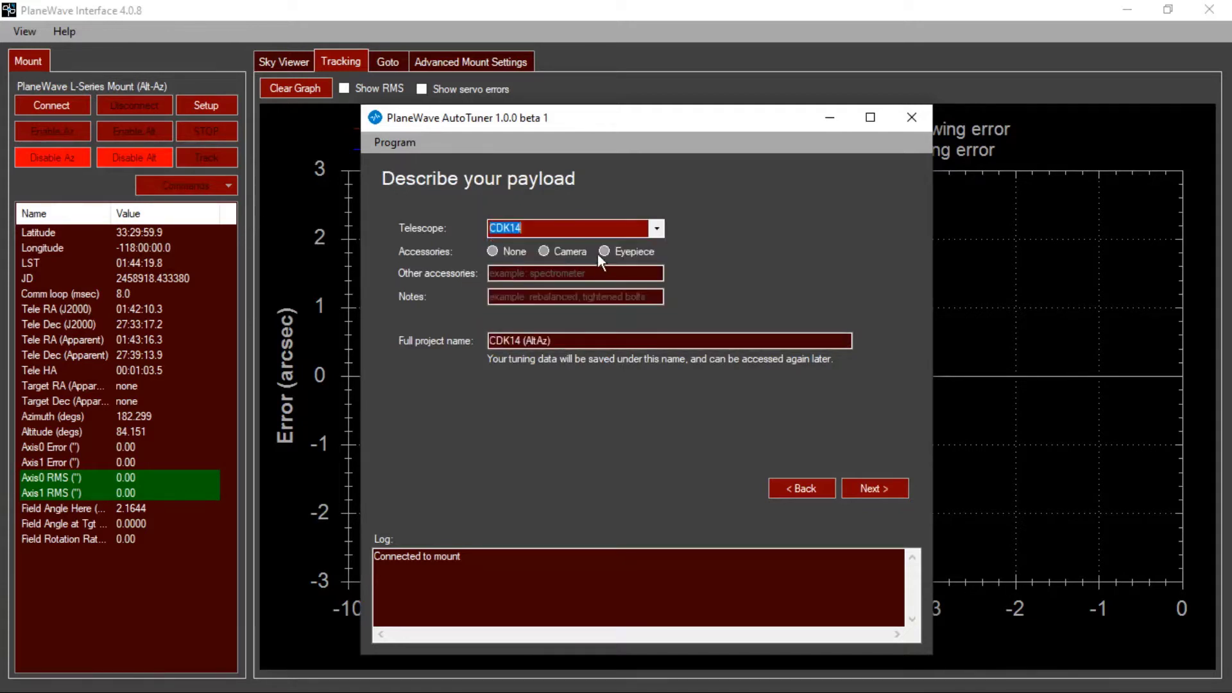
pyautogui.click(605, 251)
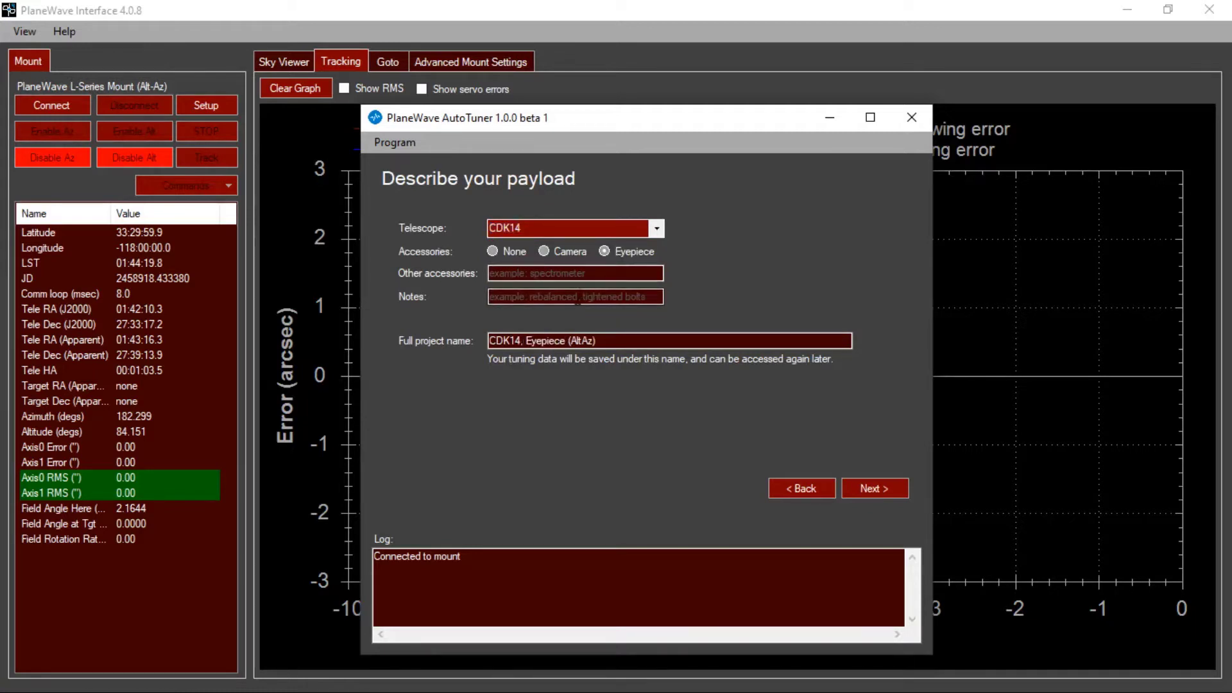
pyautogui.click(576, 298)
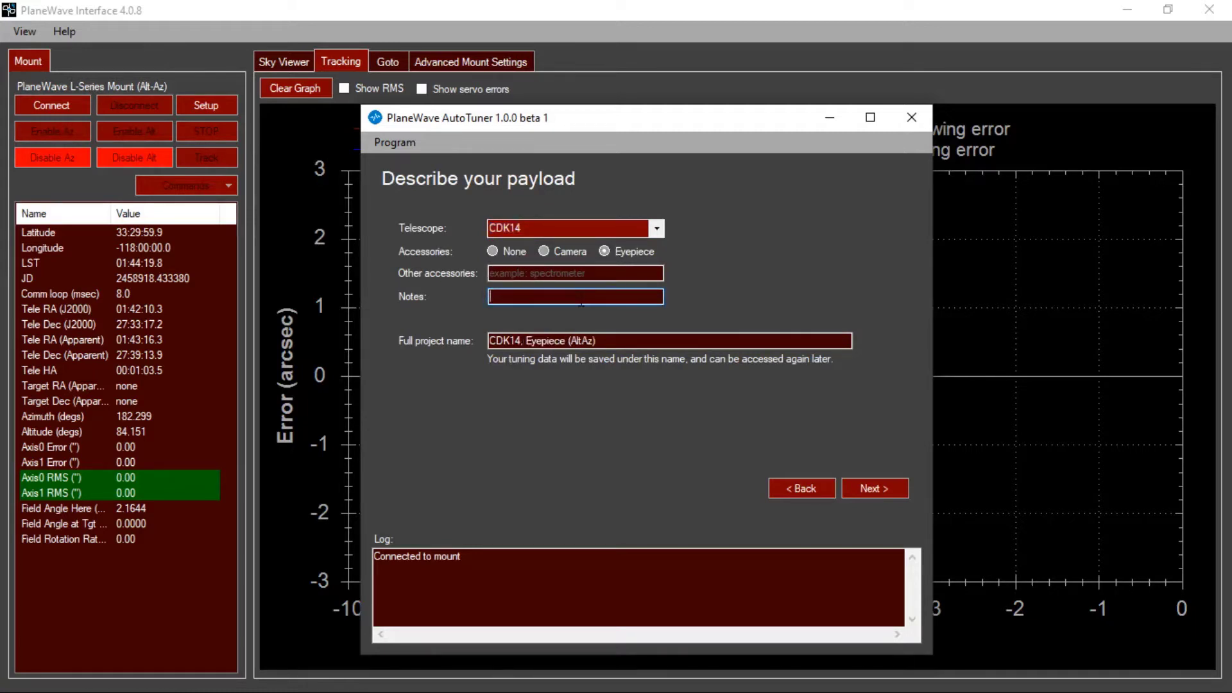
pyautogui.write('rebalanced')
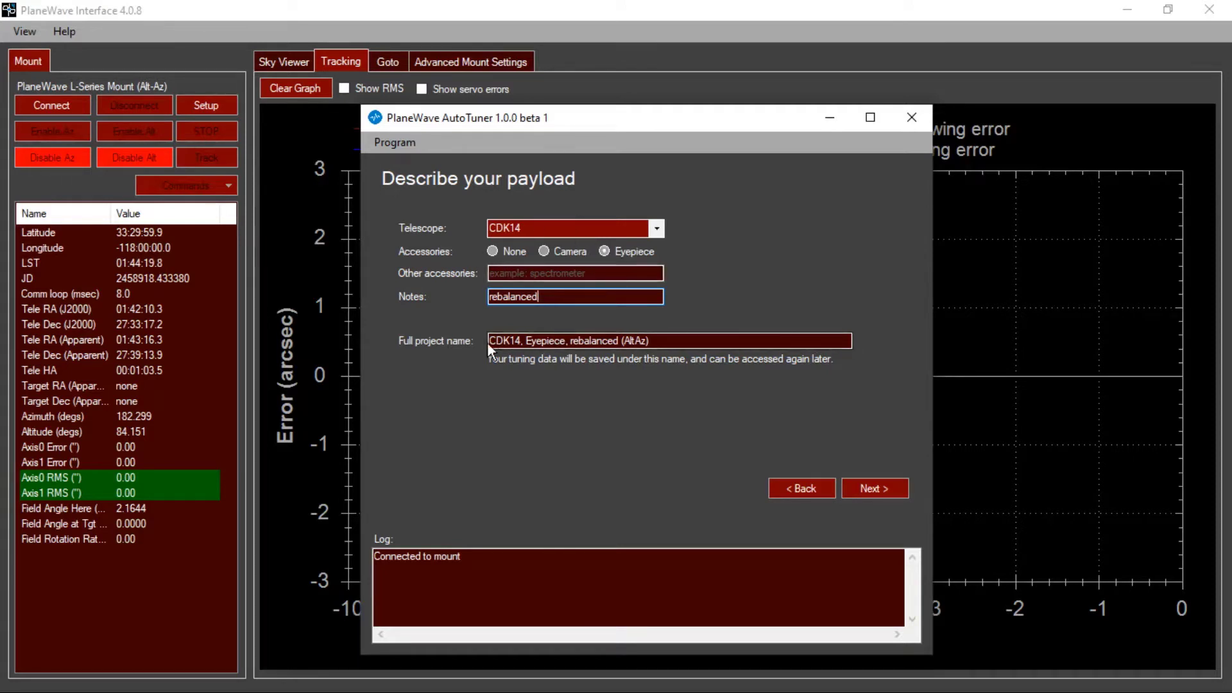
pyautogui.click(667, 339)
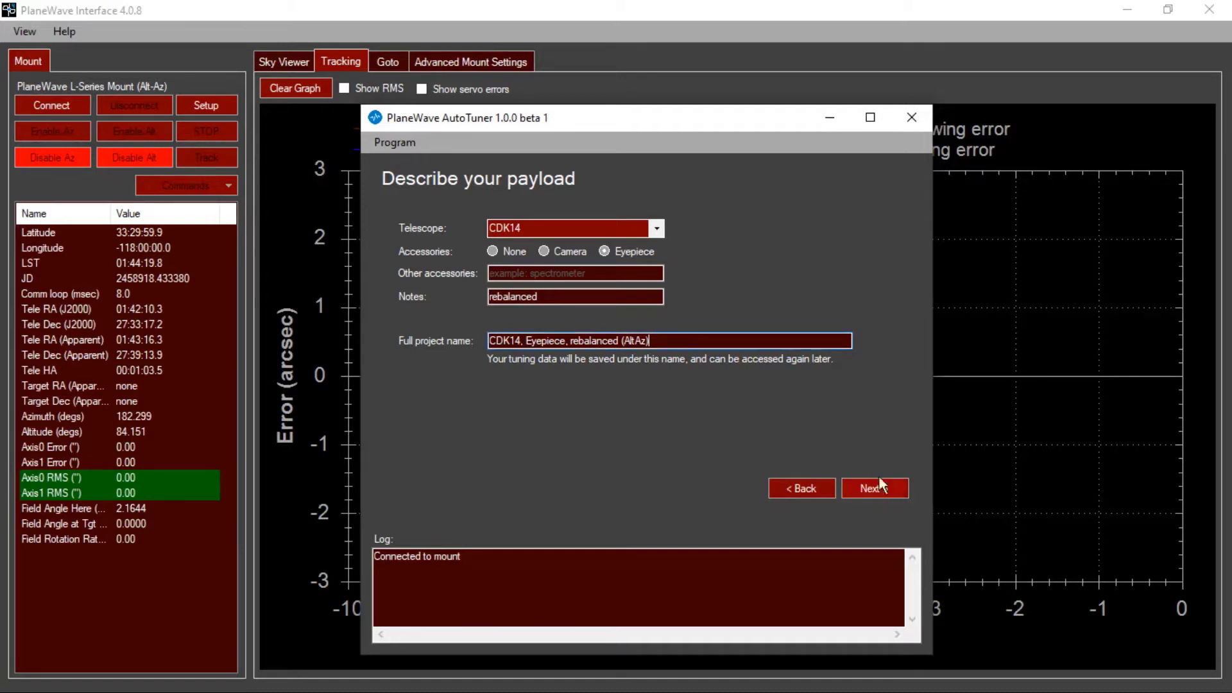
pyautogui.moveTo(677, 335); pyautogui.dragTo(486, 340)
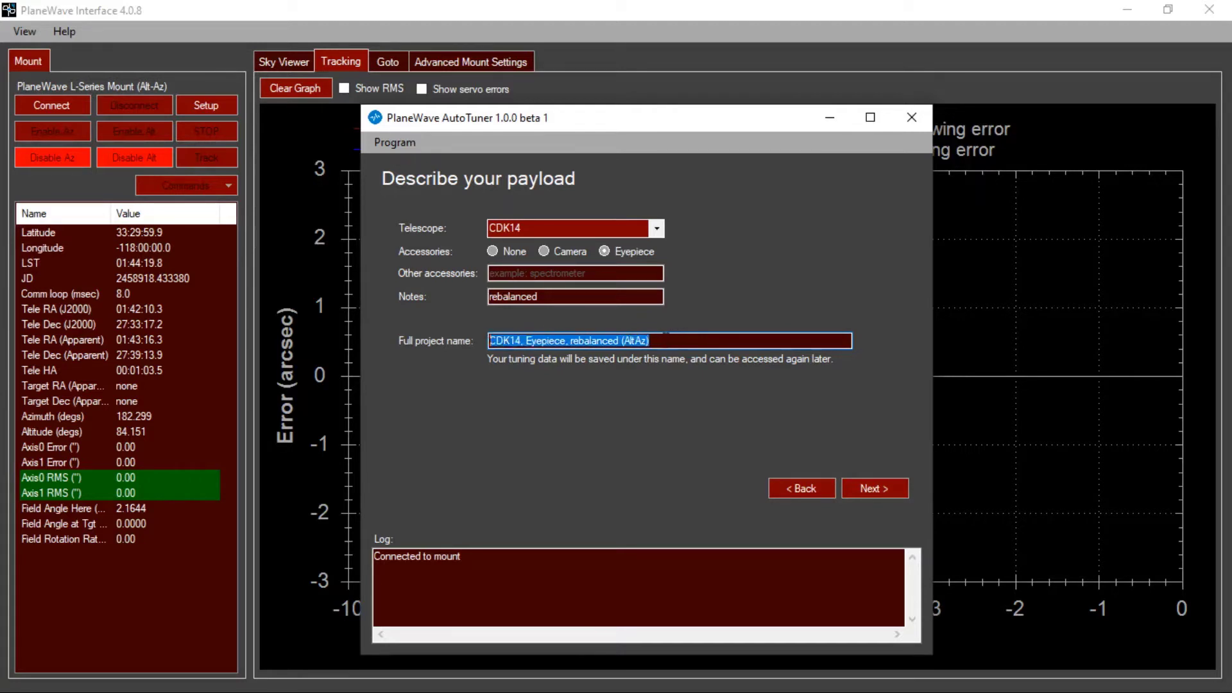
pyautogui.click(661, 341)
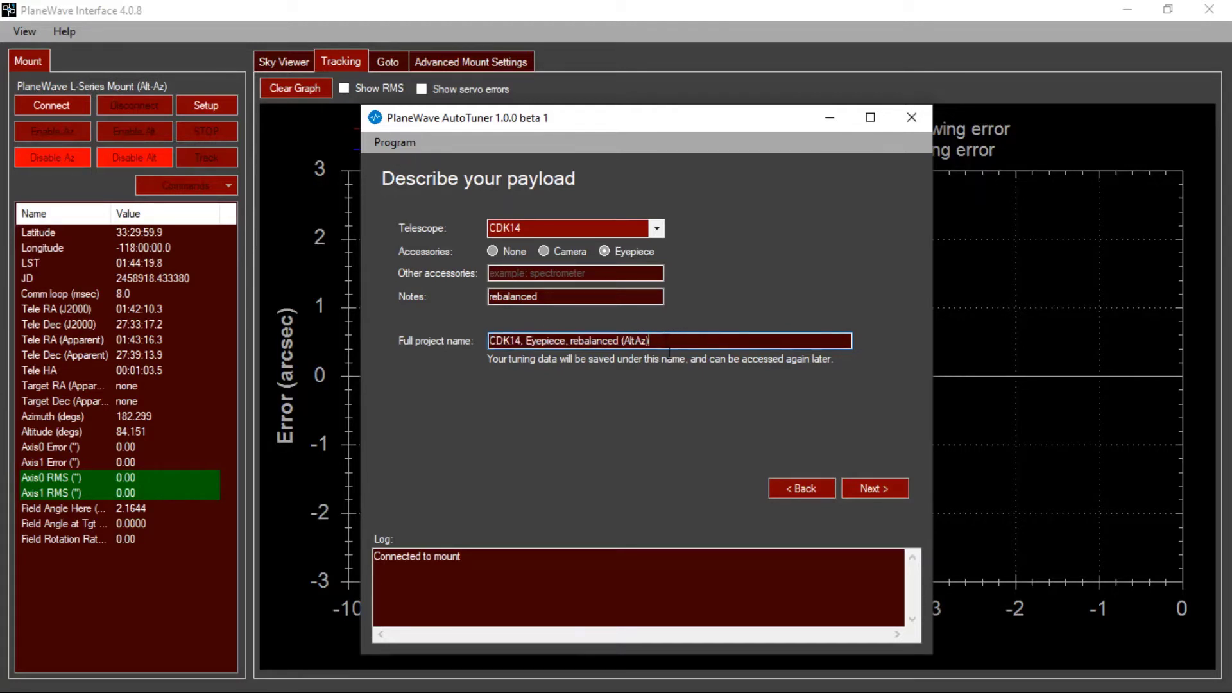
pyautogui.click(872, 488)
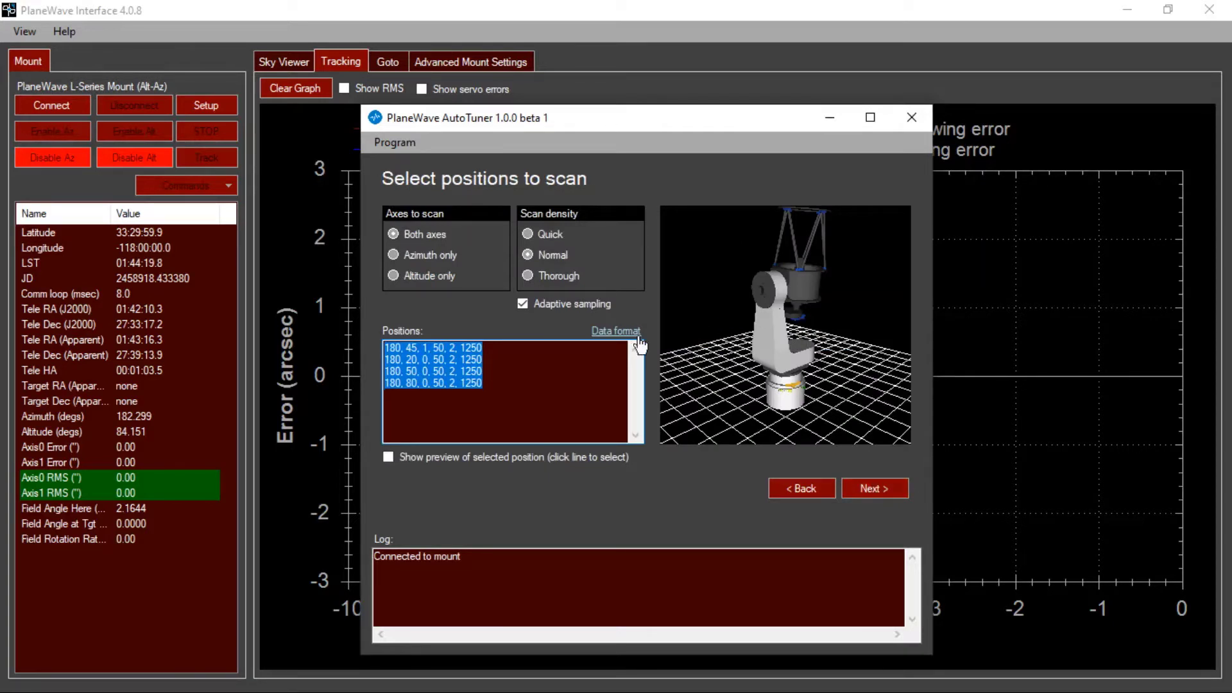
# - Try the azimuth-only and altitude-only scan options to compare their positions, and set the axes to scan back to both
pyautogui.click(394, 234)
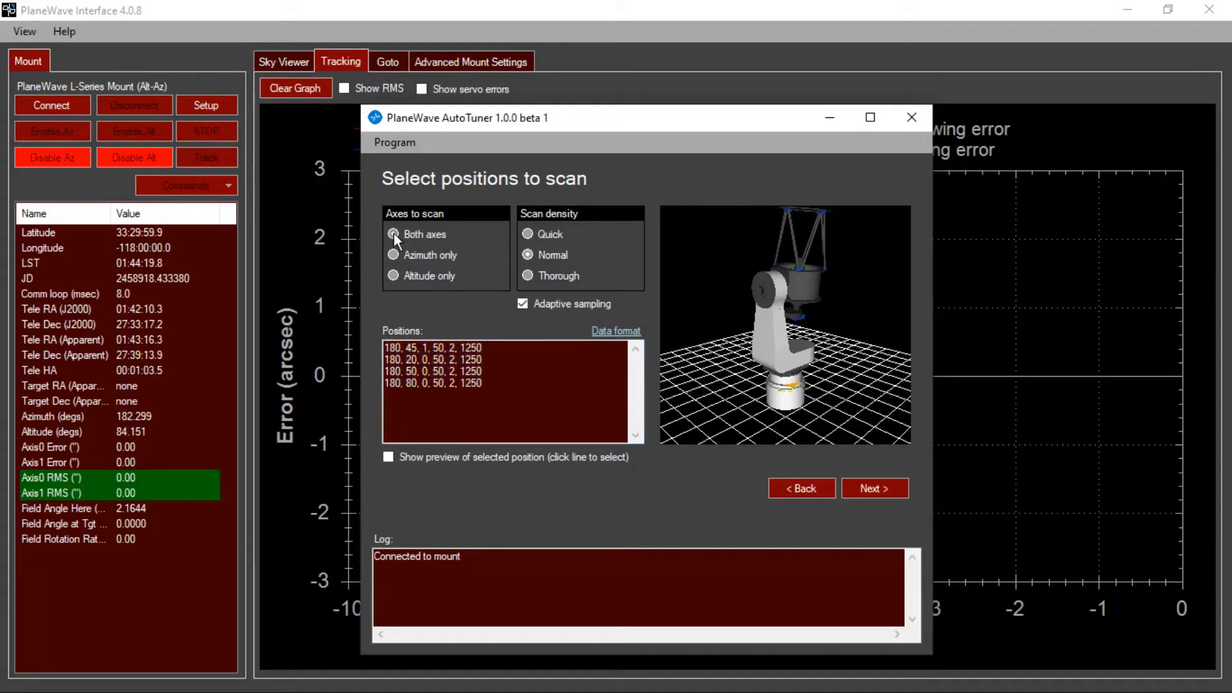
pyautogui.click(419, 256)
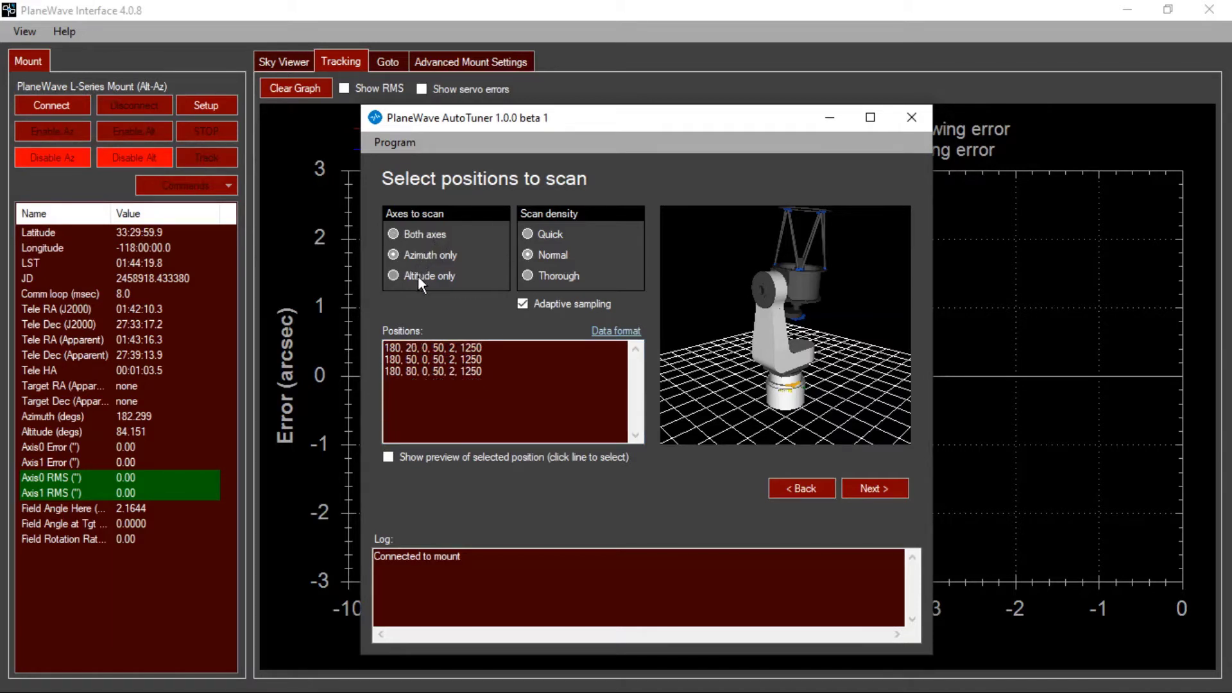
pyautogui.click(418, 275)
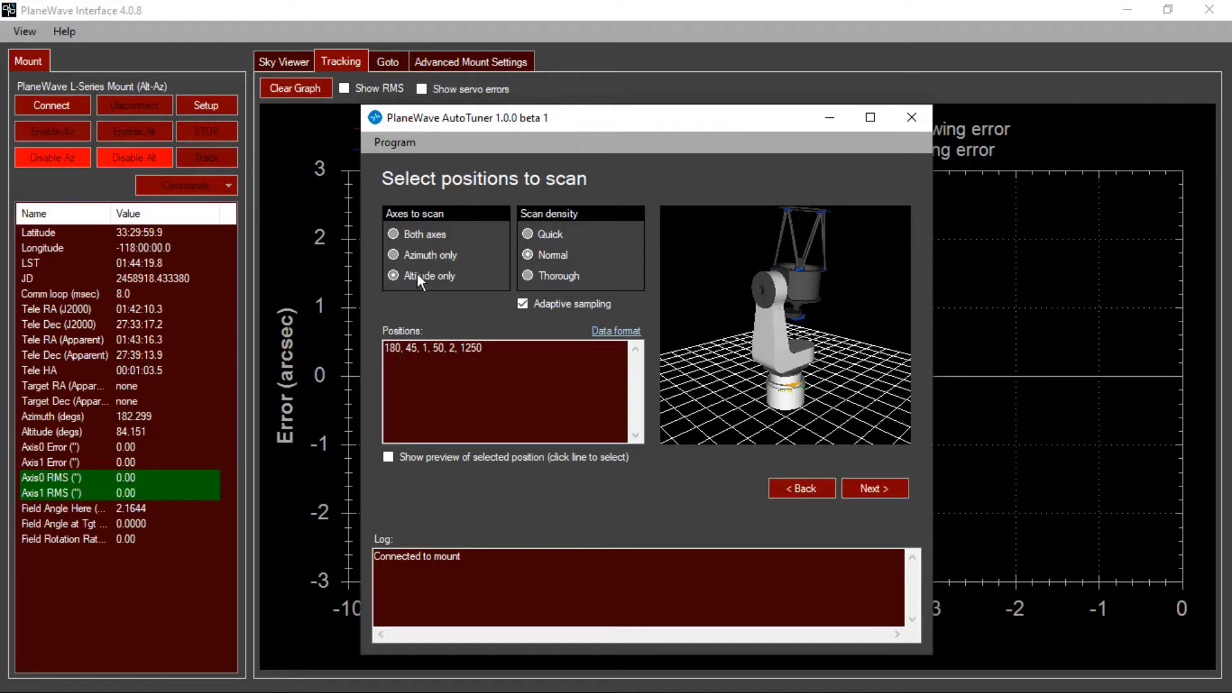
pyautogui.click(416, 235)
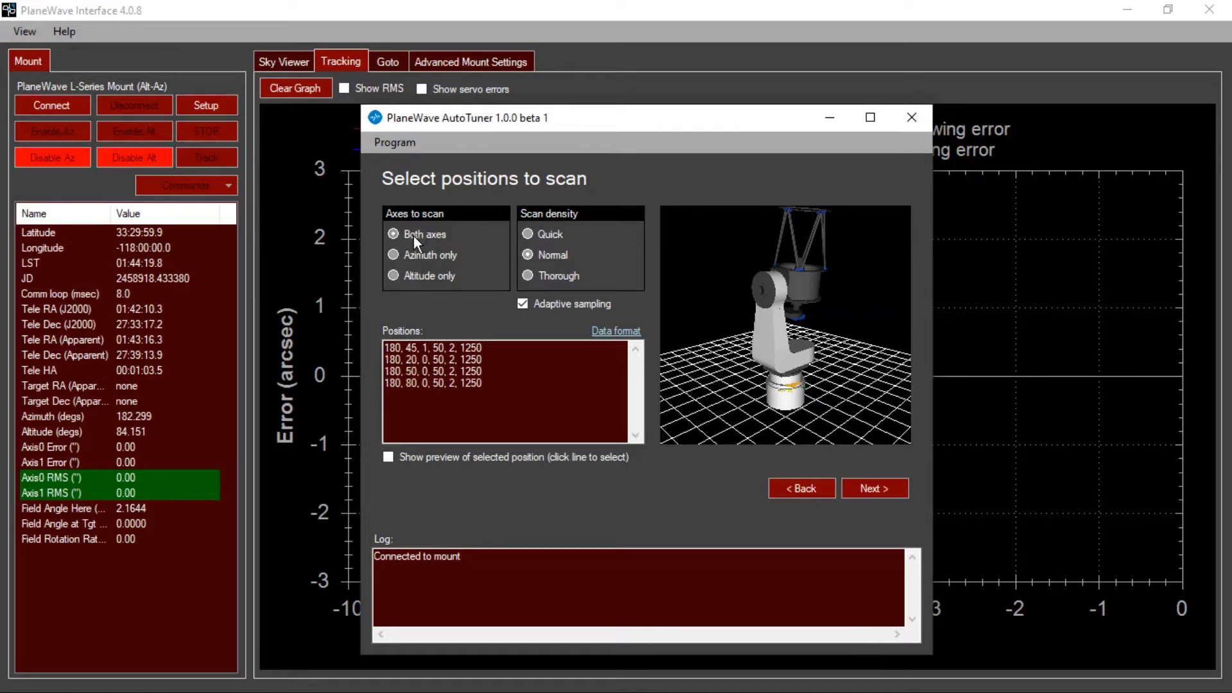
# - Try the Quick scan density to examine its position entries, and set the scan density back to Normal
pyautogui.click(544, 232)
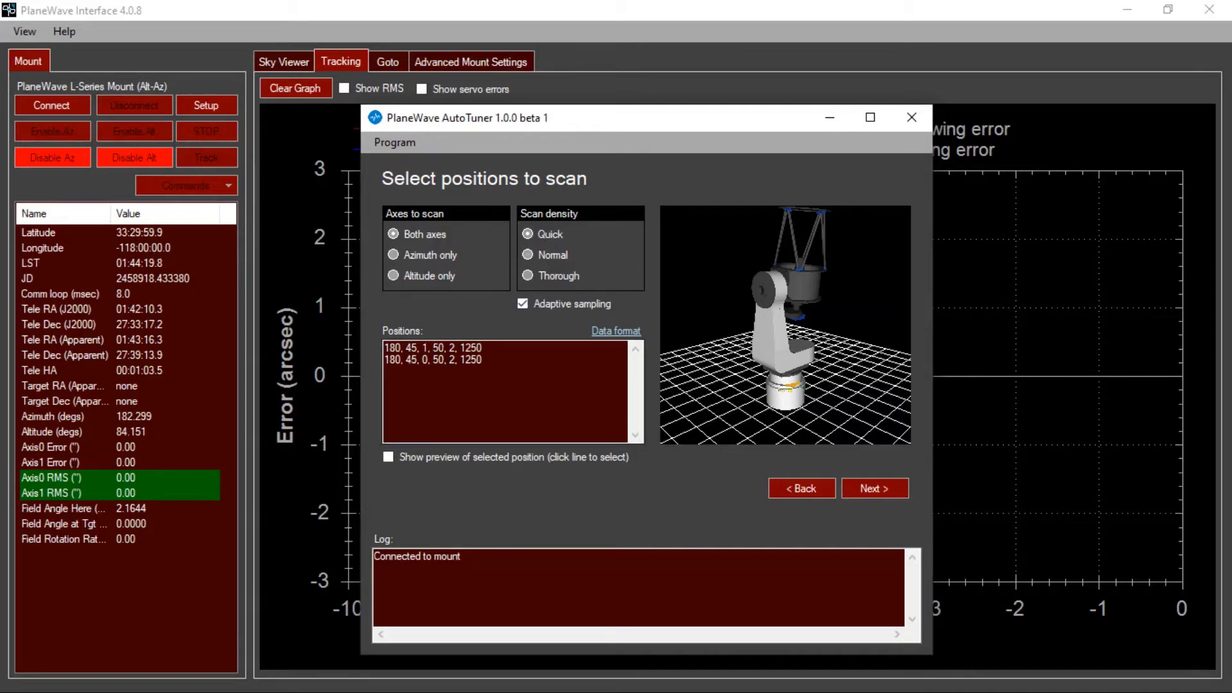
pyautogui.click(450, 359)
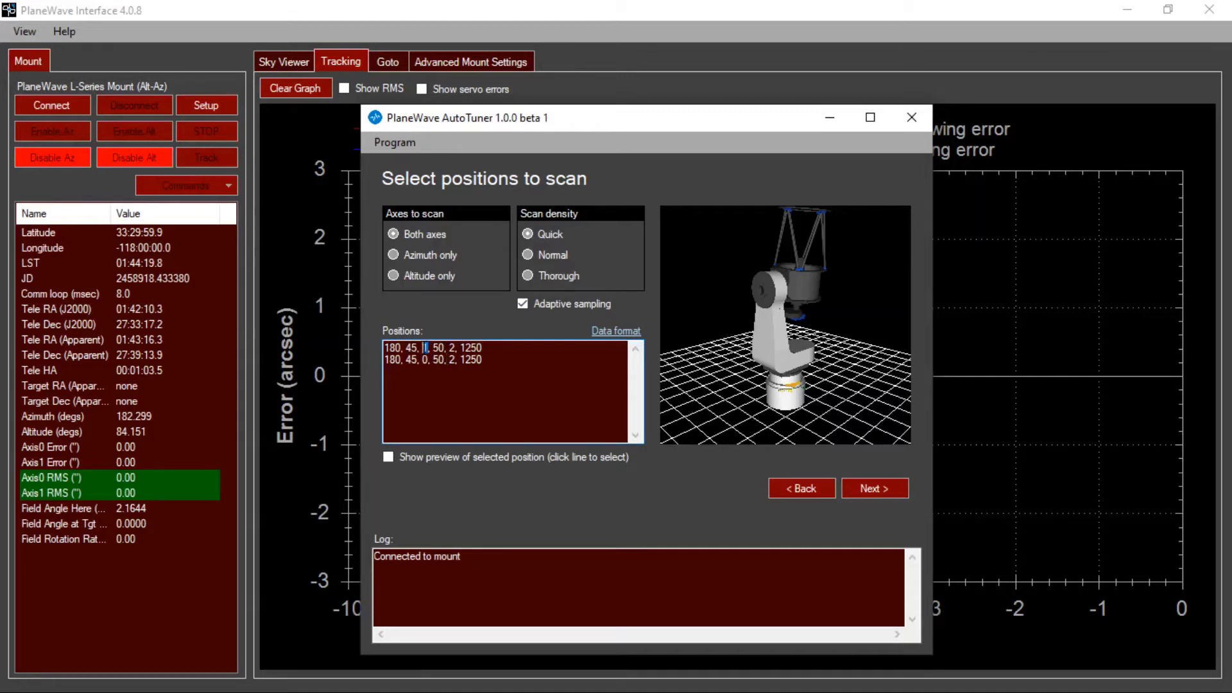
pyautogui.doubleClick(425, 359)
pyautogui.write('1')
pyautogui.click(560, 255)
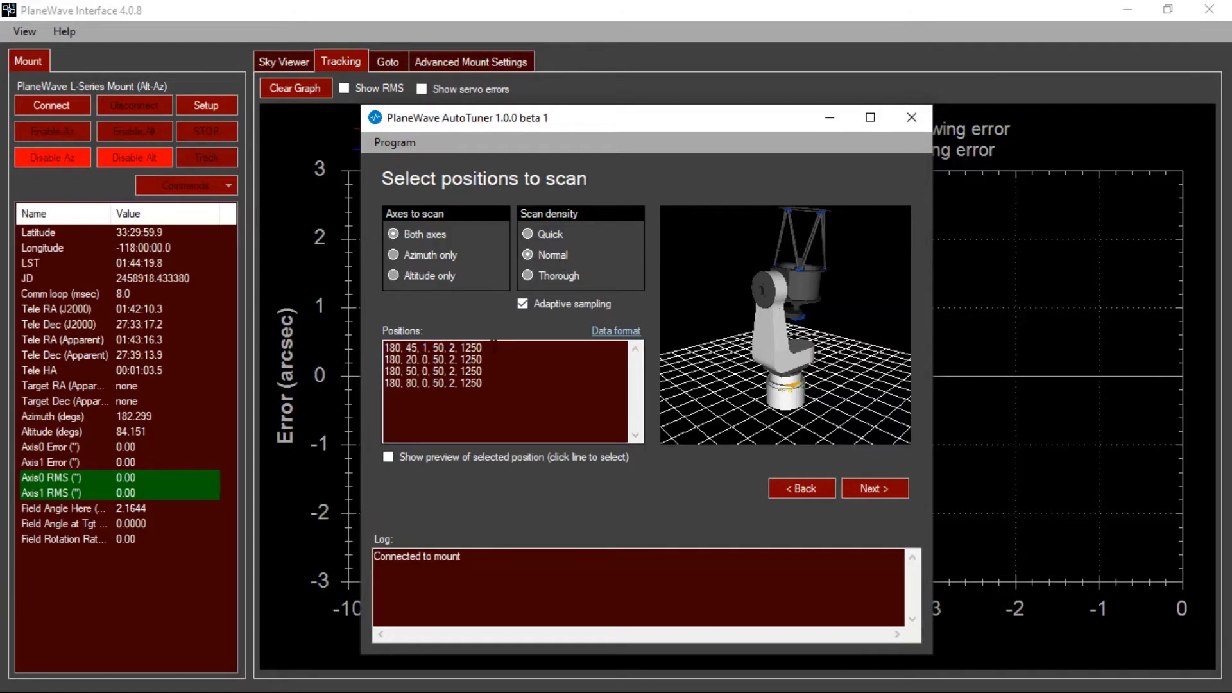
pyautogui.click(471, 347)
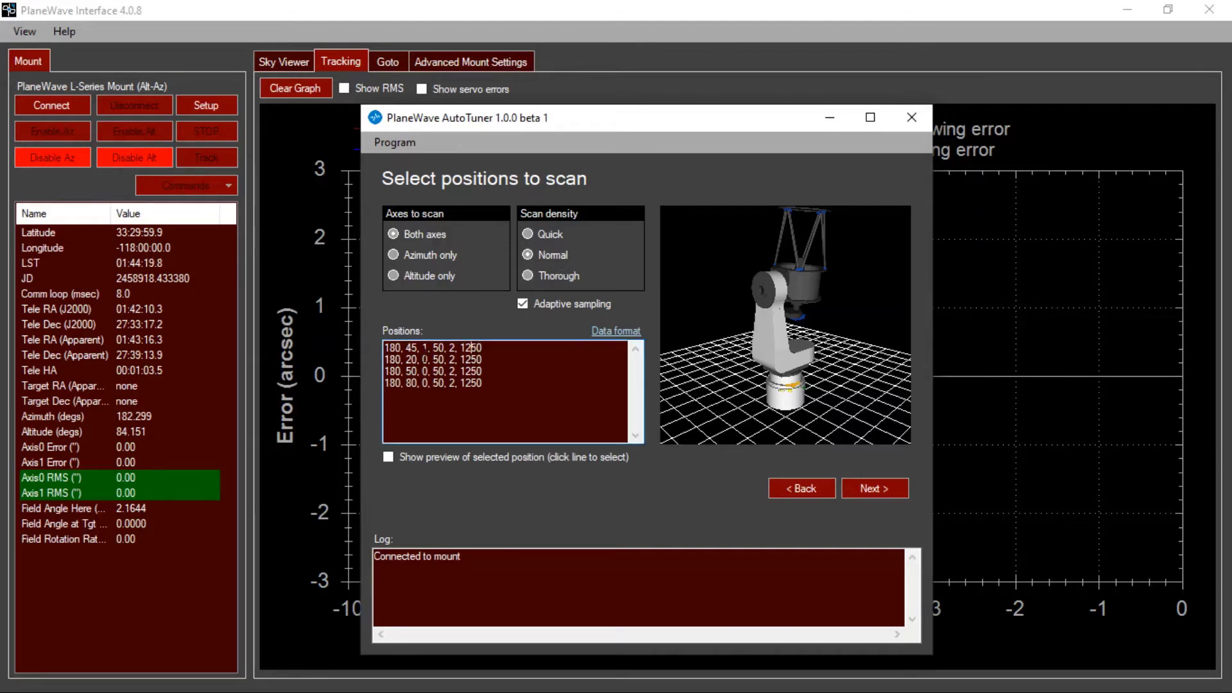
# - Try the Thorough scan density with the position preview enabled, and examine several scan positions on the mount model
pyautogui.moveTo(423, 347); pyautogui.dragTo(430, 346)
pyautogui.click(427, 347)
pyautogui.click(560, 276)
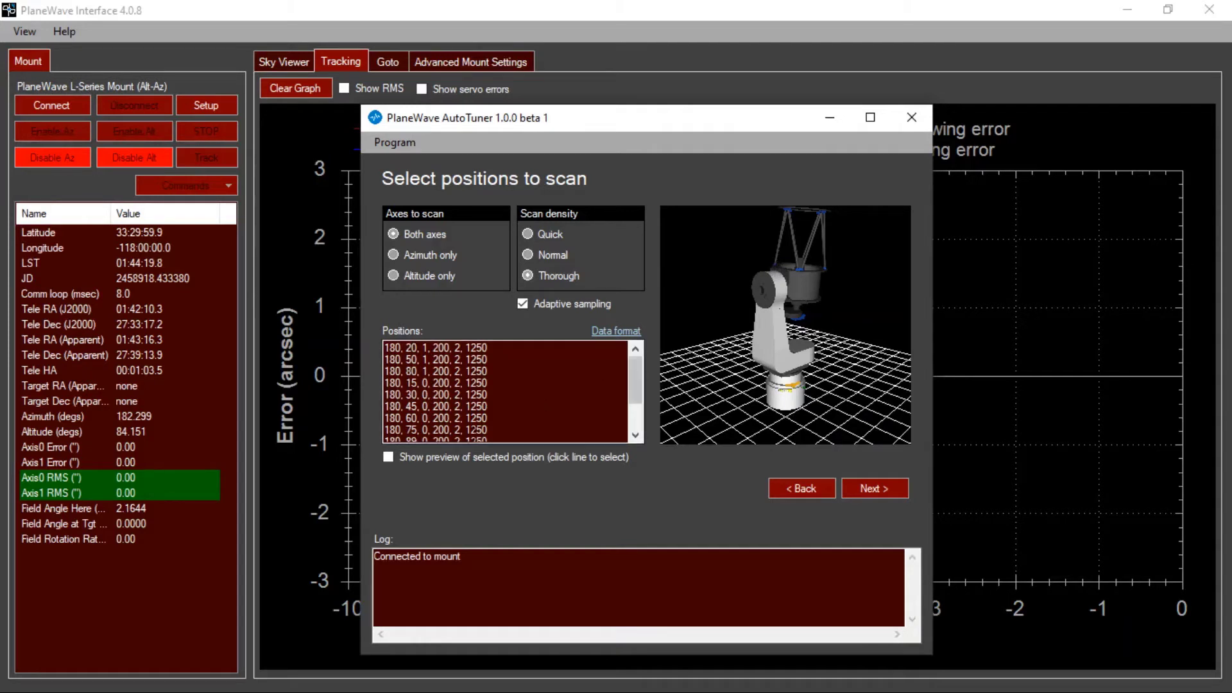
pyautogui.click(388, 457)
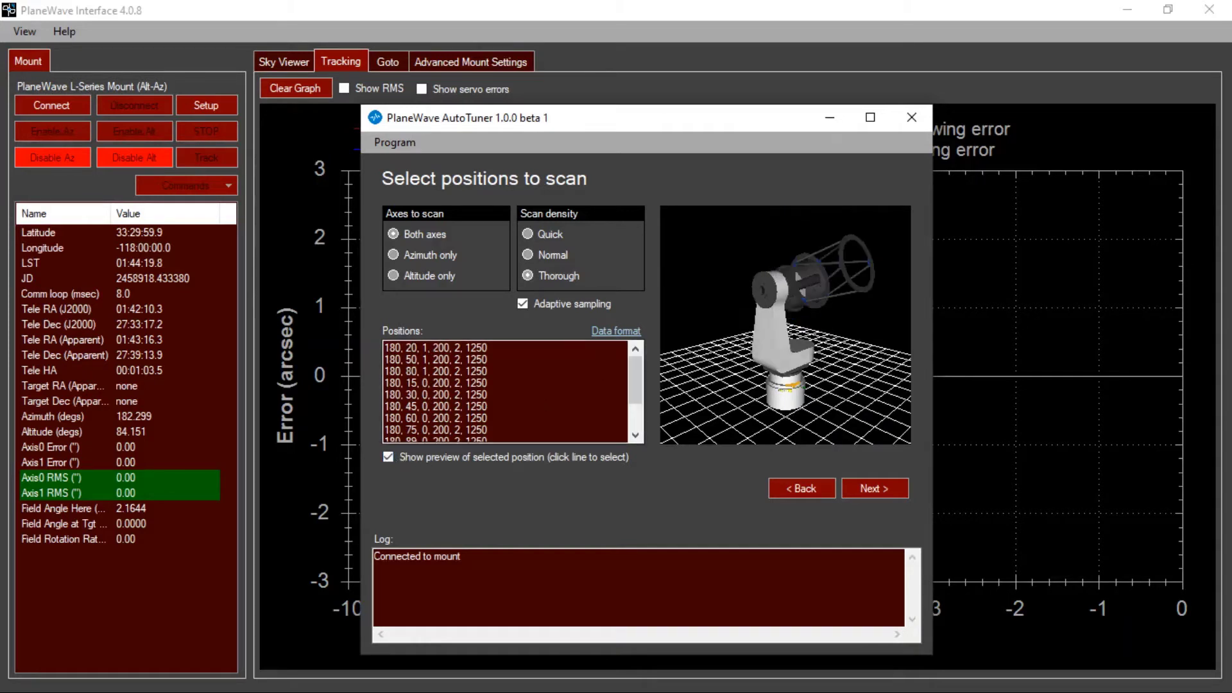
pyautogui.click(440, 360)
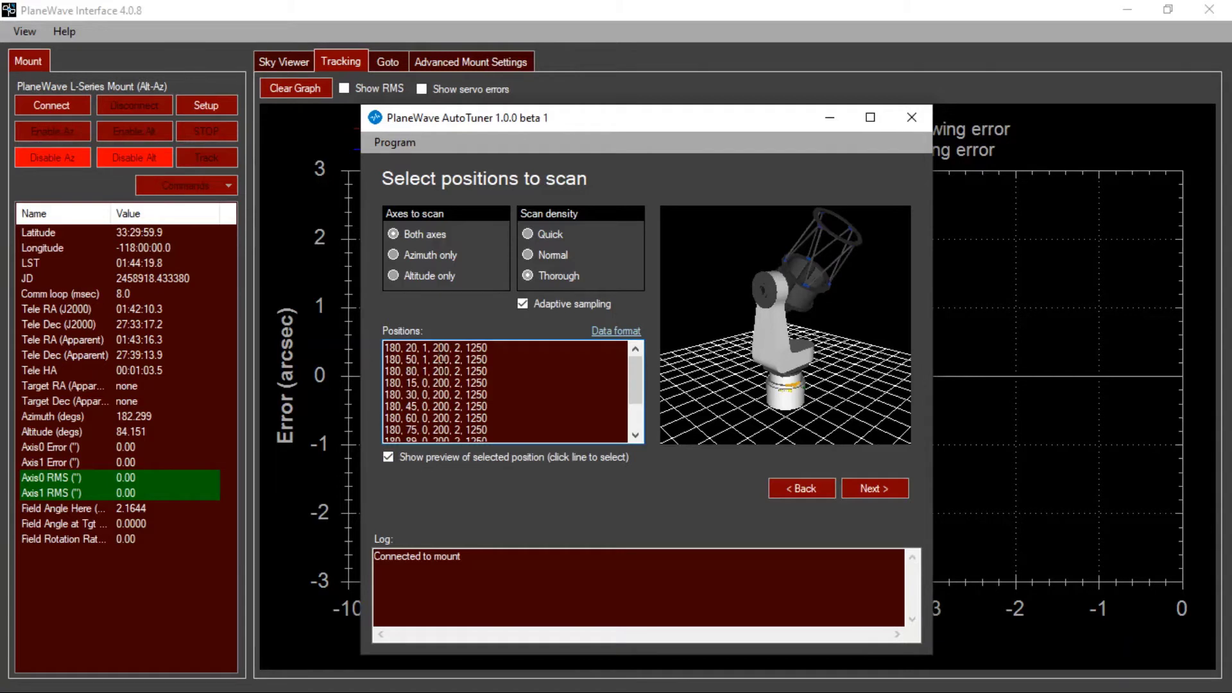
pyautogui.click(441, 348)
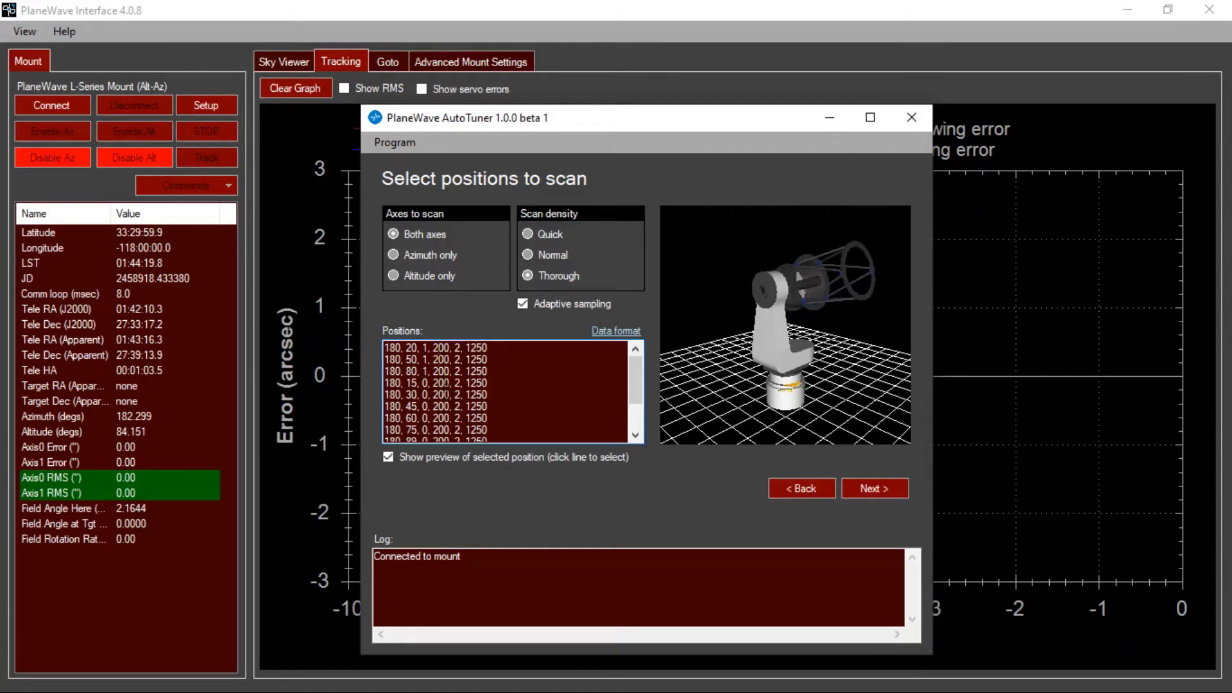
pyautogui.click(450, 394)
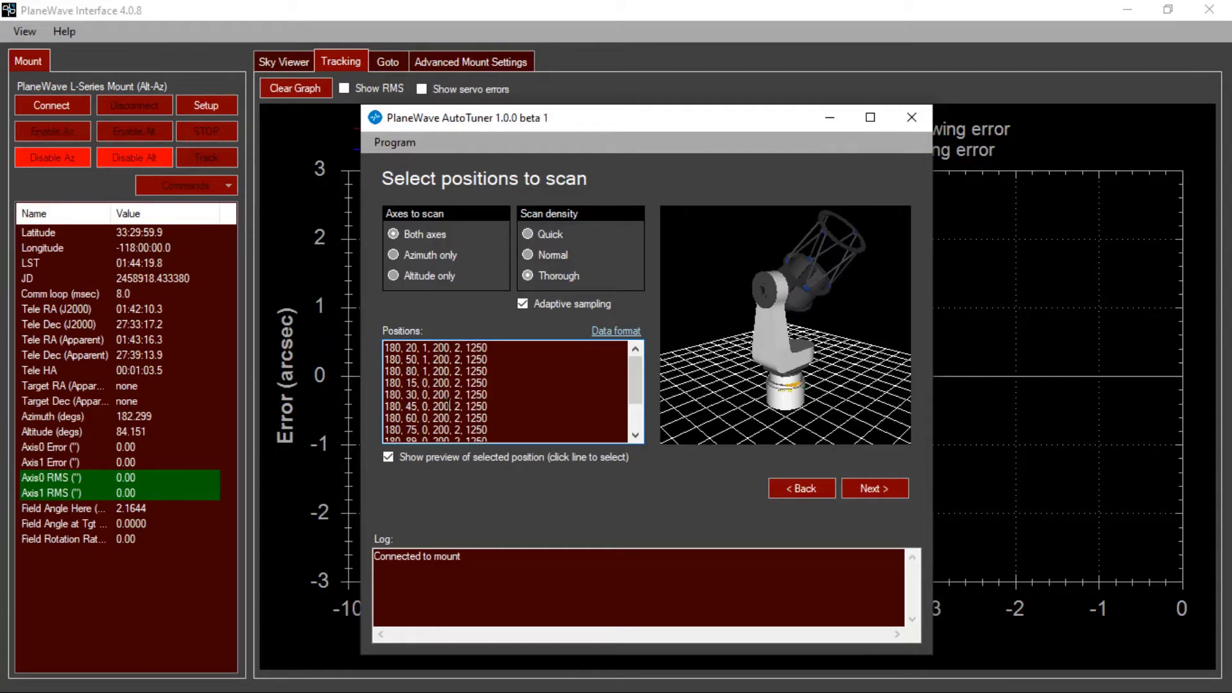
pyautogui.scroll(-1, 452, 406)
pyautogui.click(451, 406)
pyautogui.click(441, 430)
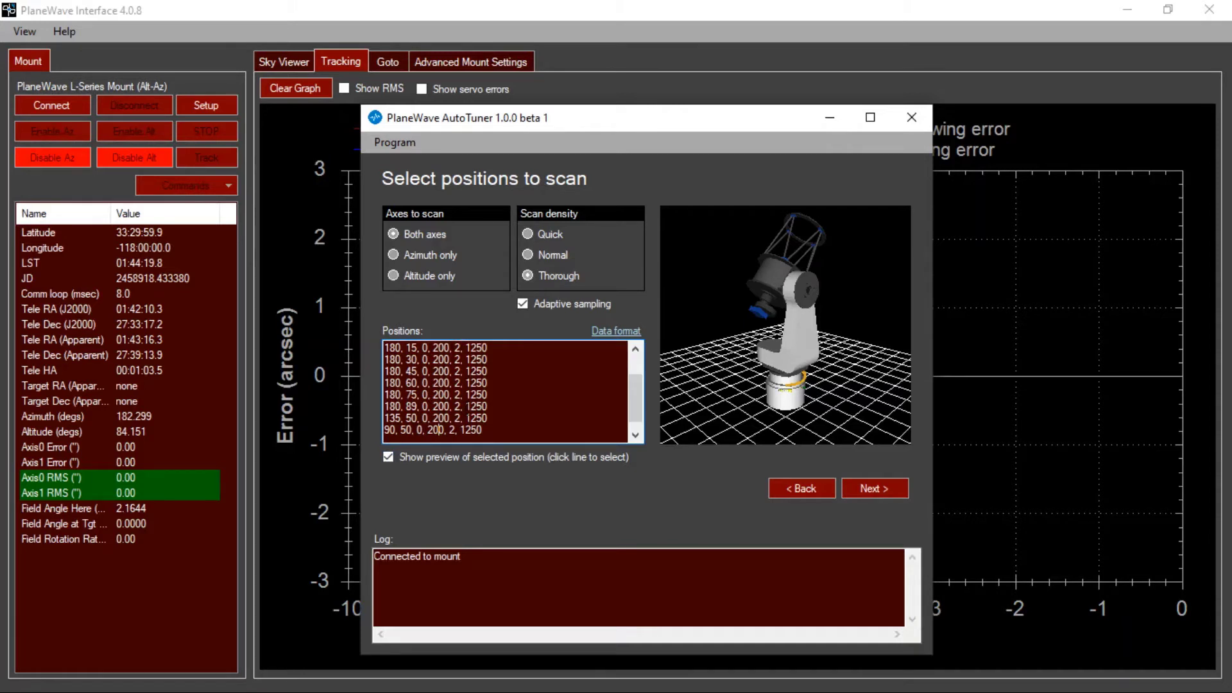
# - Set the scan density to Quick and continue to the frequency sweep
pyautogui.click(538, 255)
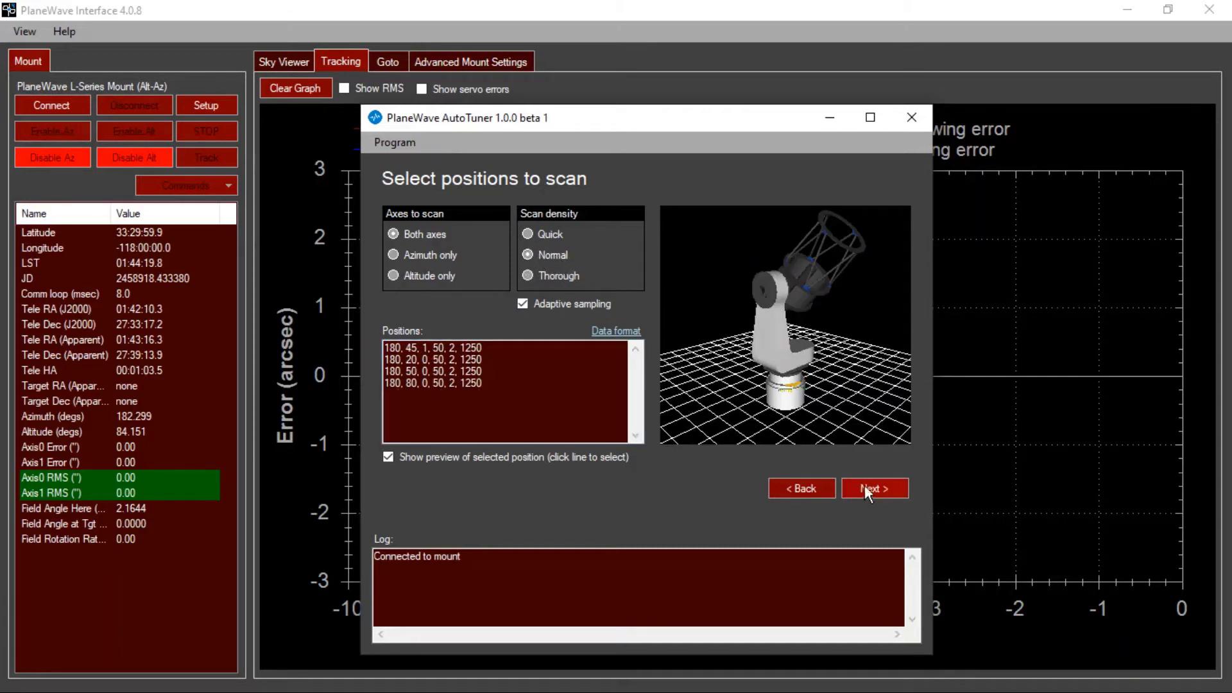
pyautogui.click(552, 236)
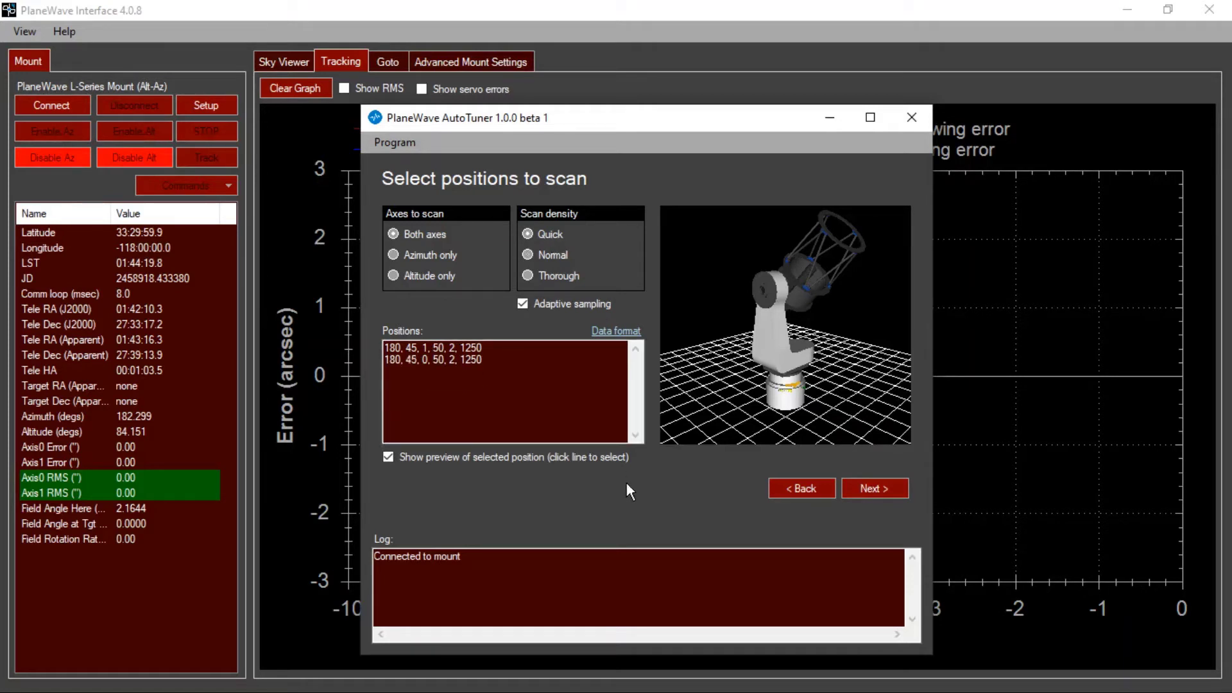
pyautogui.click(876, 488)
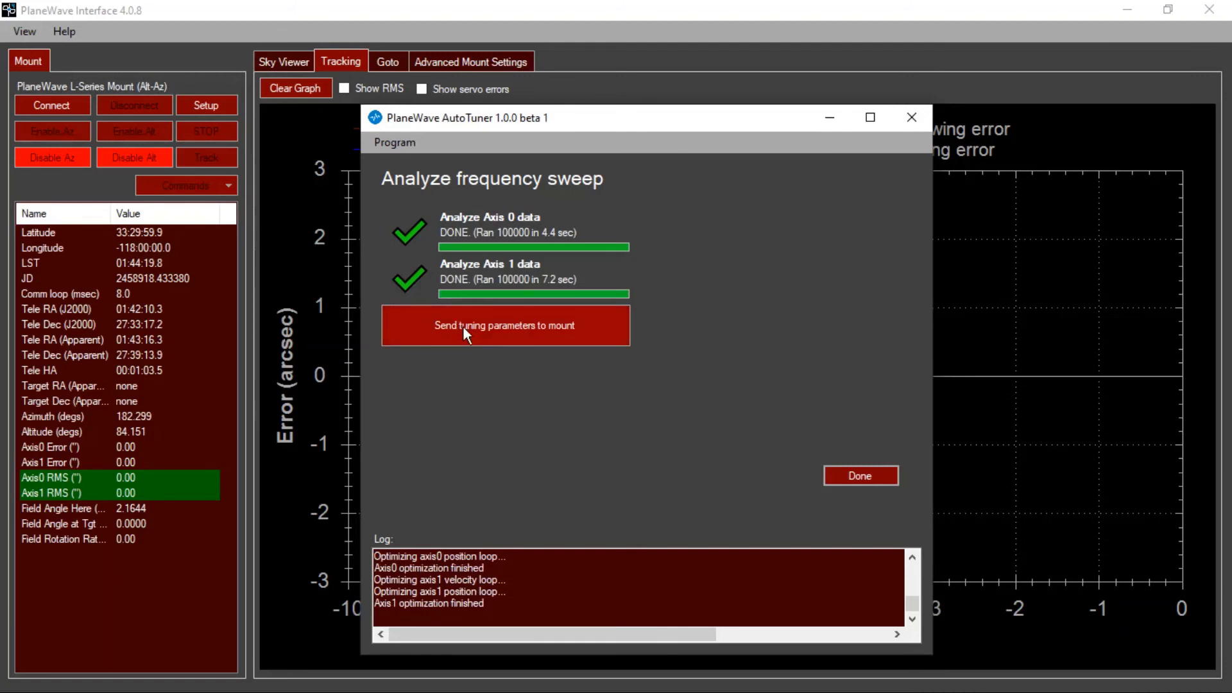
# - Send the tuning parameters to the mount, then disconnect and close AutoTuner
pyautogui.click(523, 327)
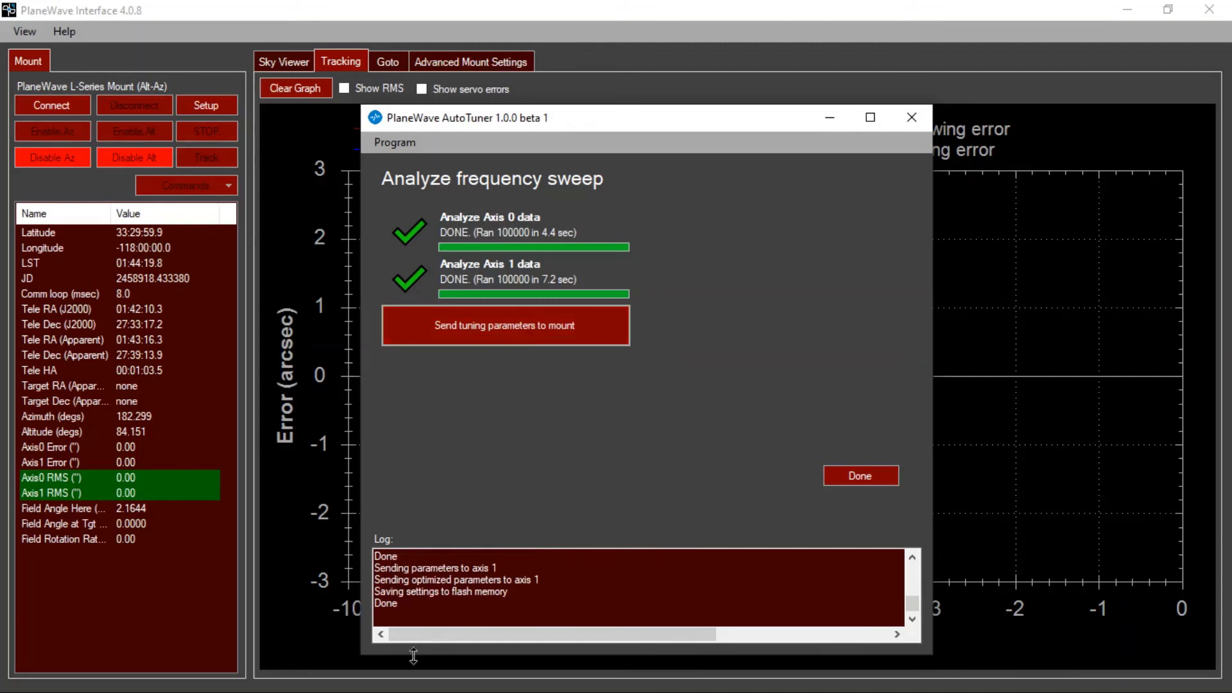
pyautogui.click(861, 475)
pyautogui.click(625, 236)
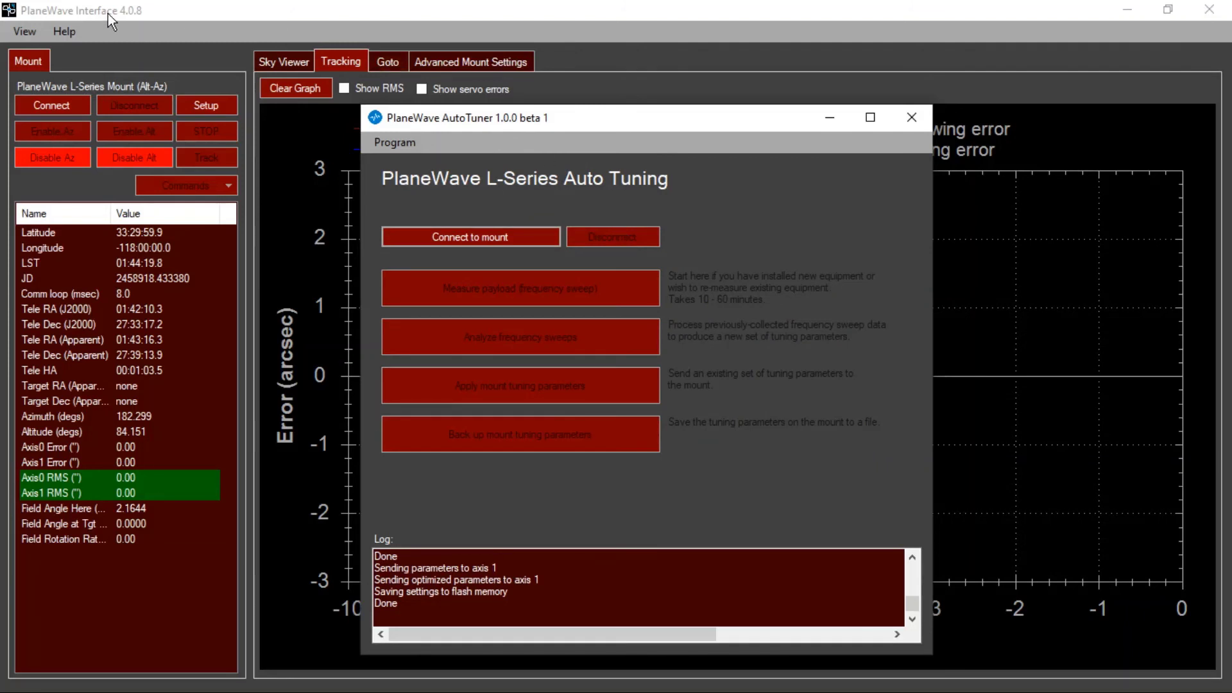
pyautogui.hotkey('alt', 'F4')
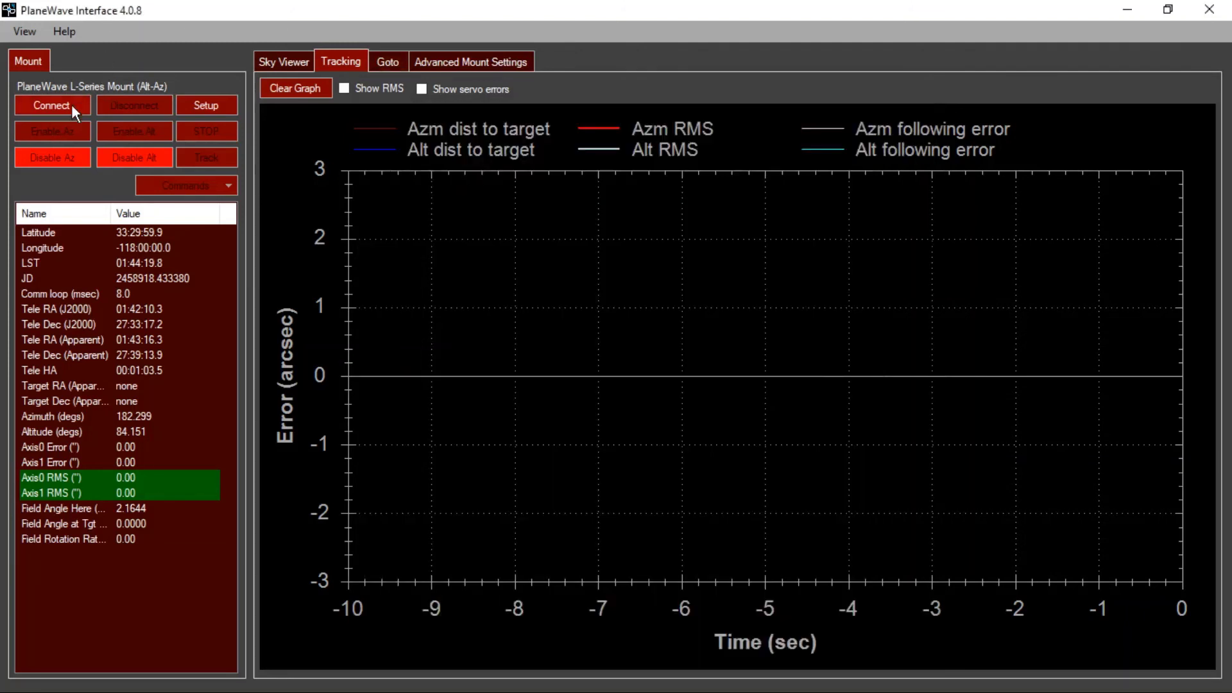
# - Connect to the mount, enable its azimuth and altitude motors, and run the first available mount command
pyautogui.click(71, 104)
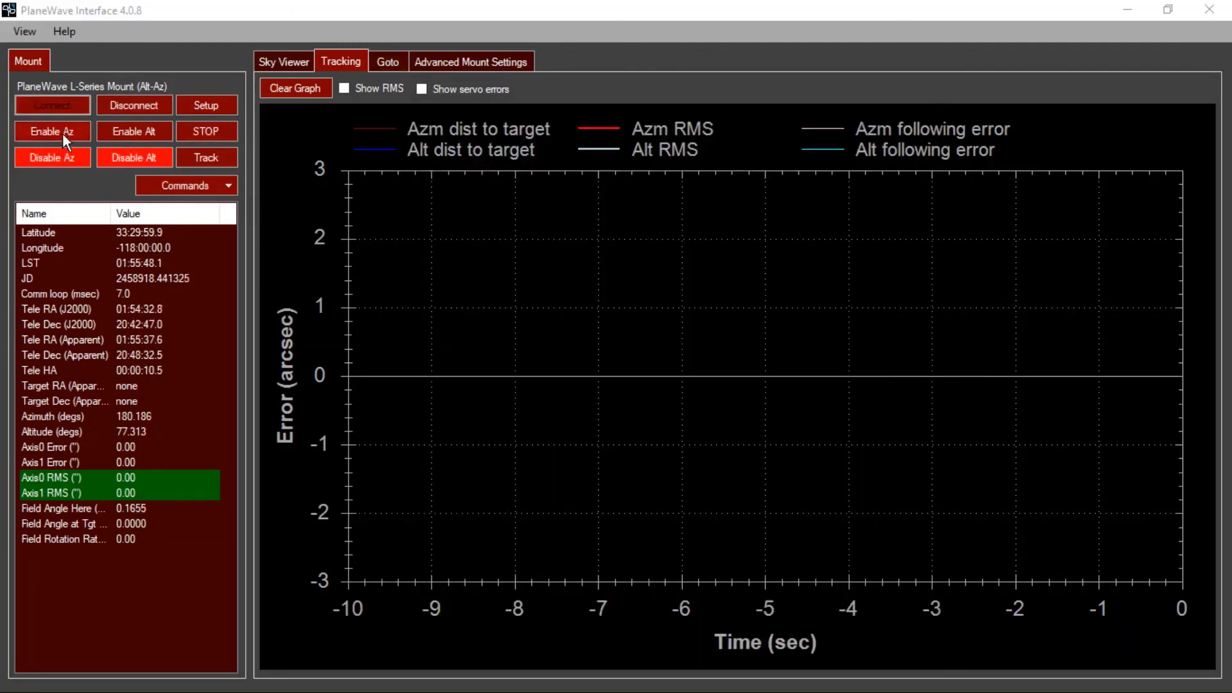
pyautogui.click(64, 132)
pyautogui.click(114, 129)
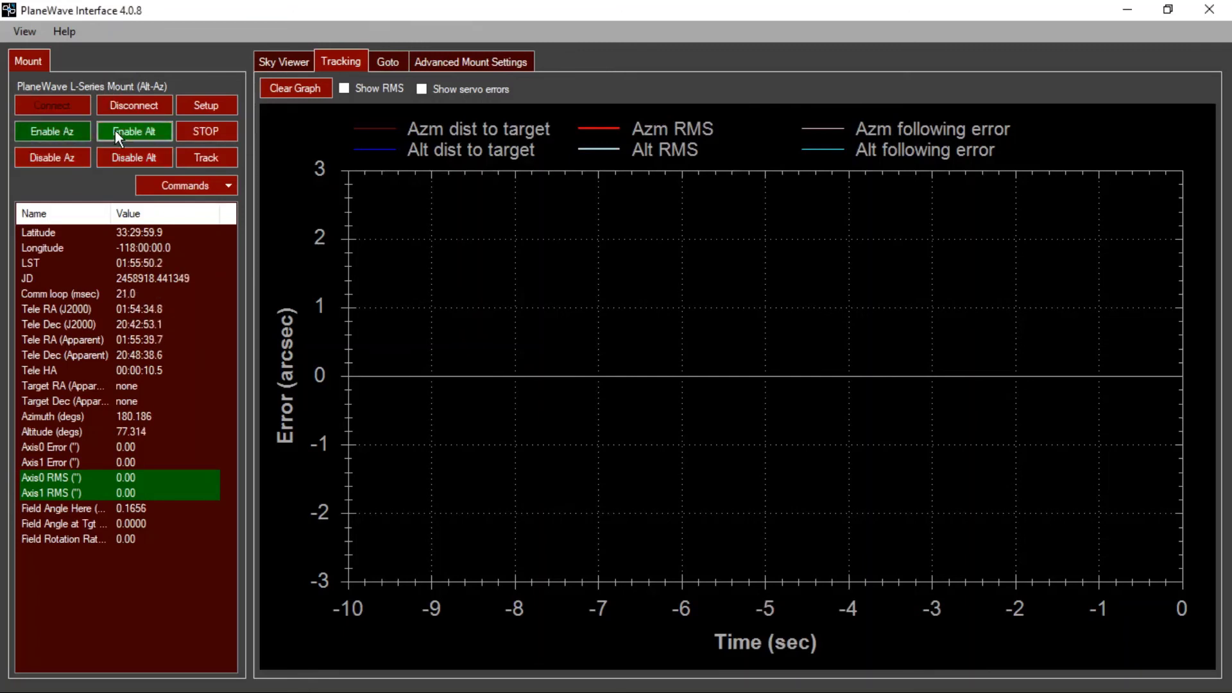
pyautogui.click(164, 182)
pyautogui.click(189, 208)
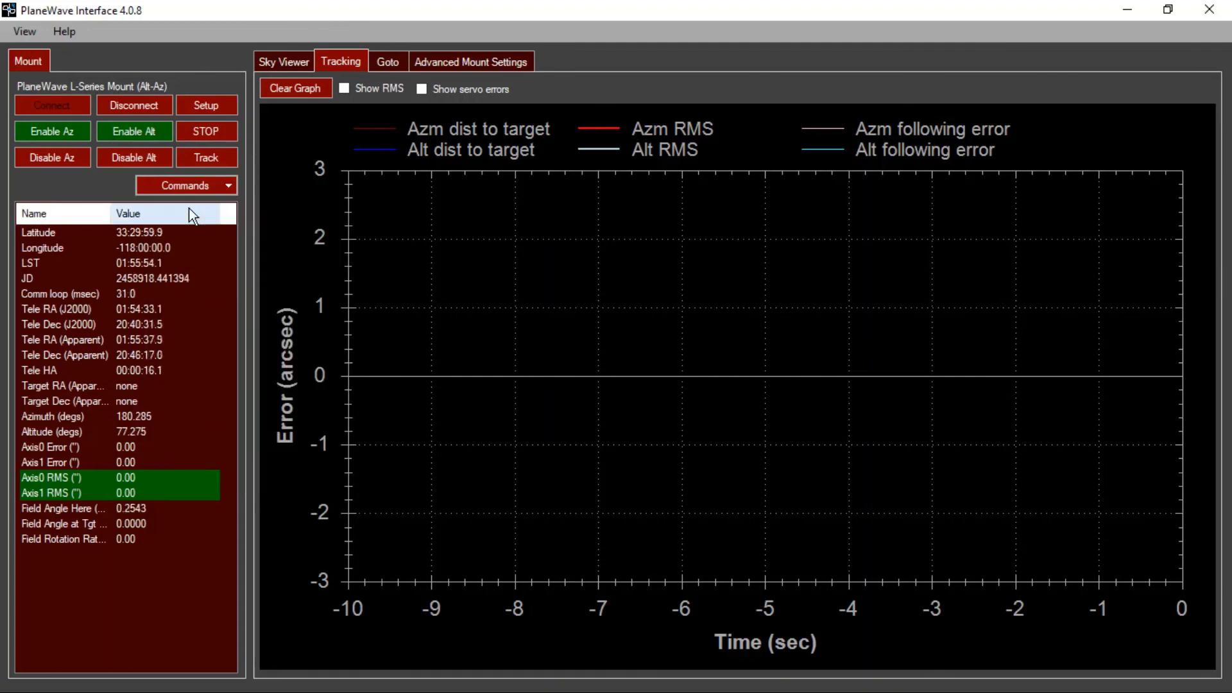
# - Slew to a sky position near RA 06:34:34, Dec 36:40:42, and view the tracking error graph with the target window moved aside
pyautogui.click(281, 59)
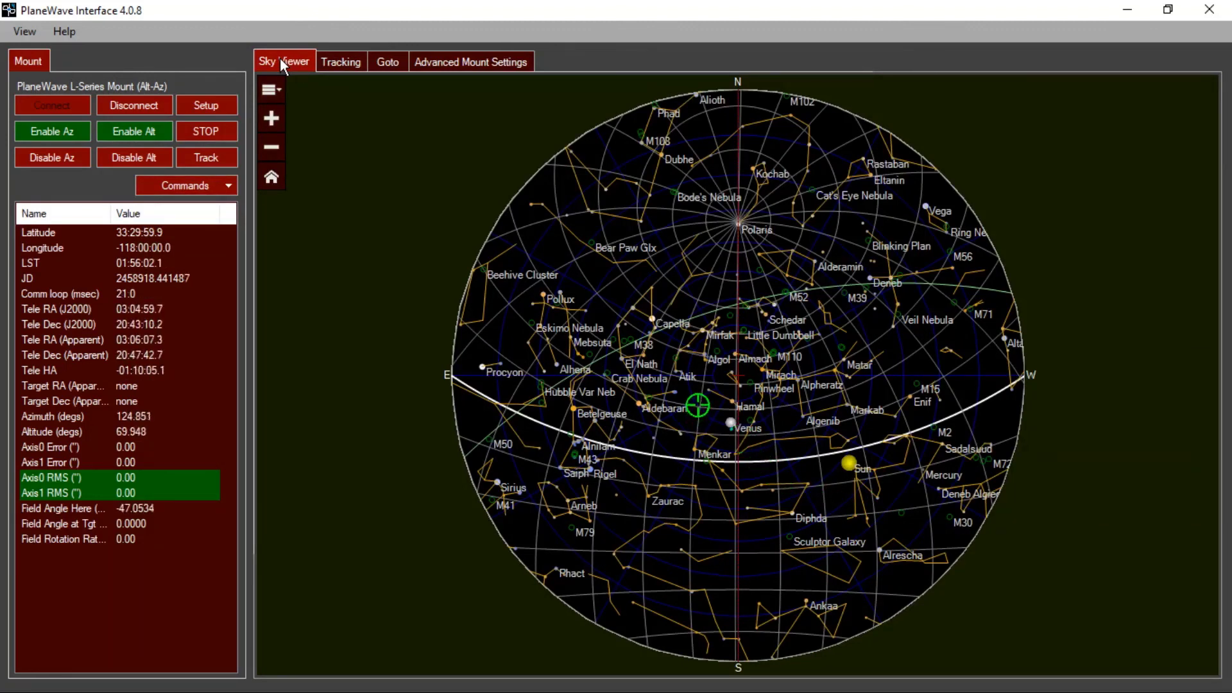
pyautogui.click(600, 313)
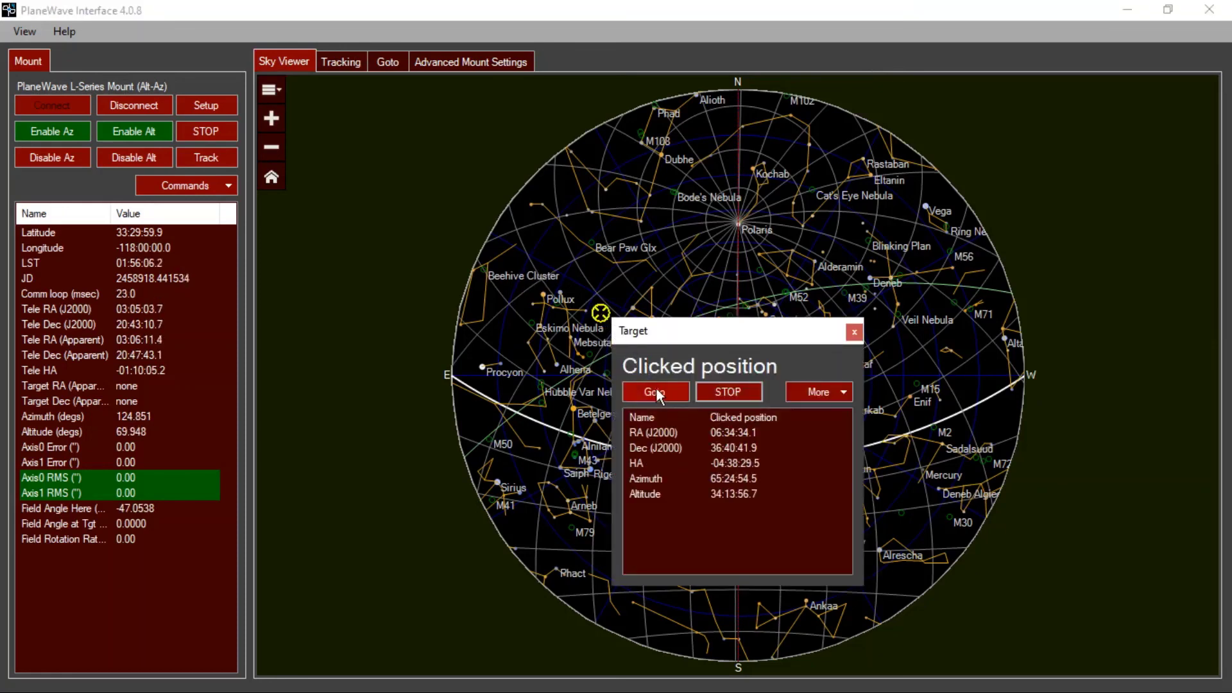
pyautogui.click(661, 393)
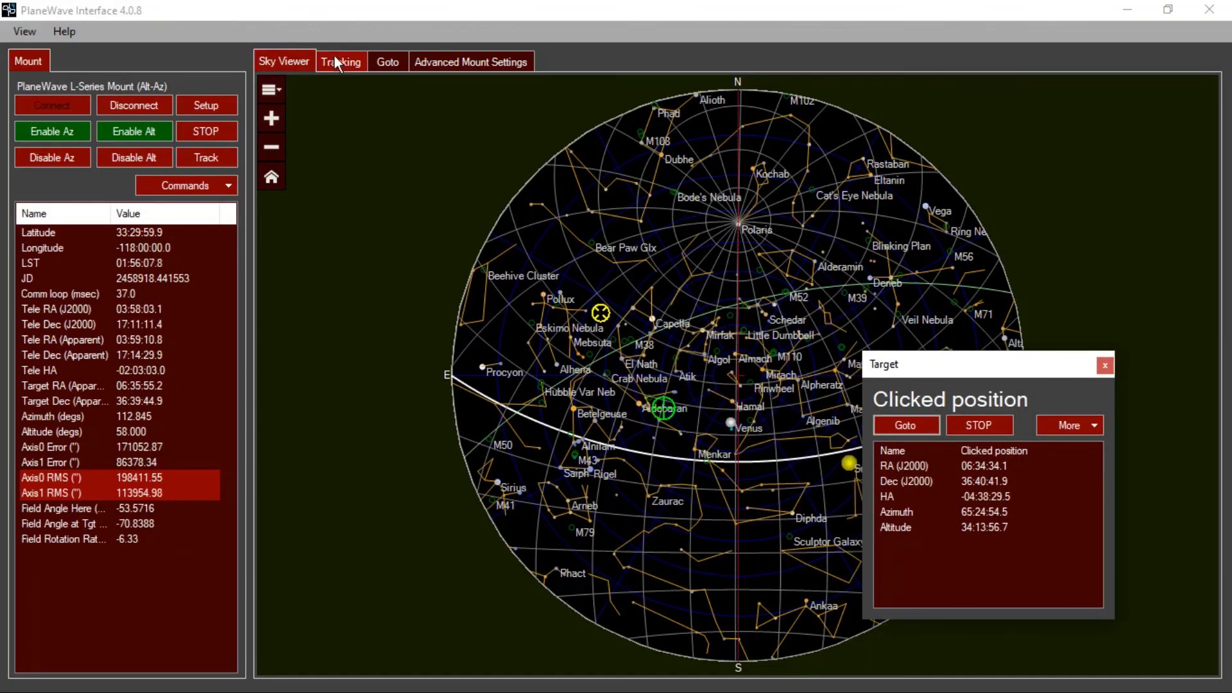
pyautogui.click(334, 62)
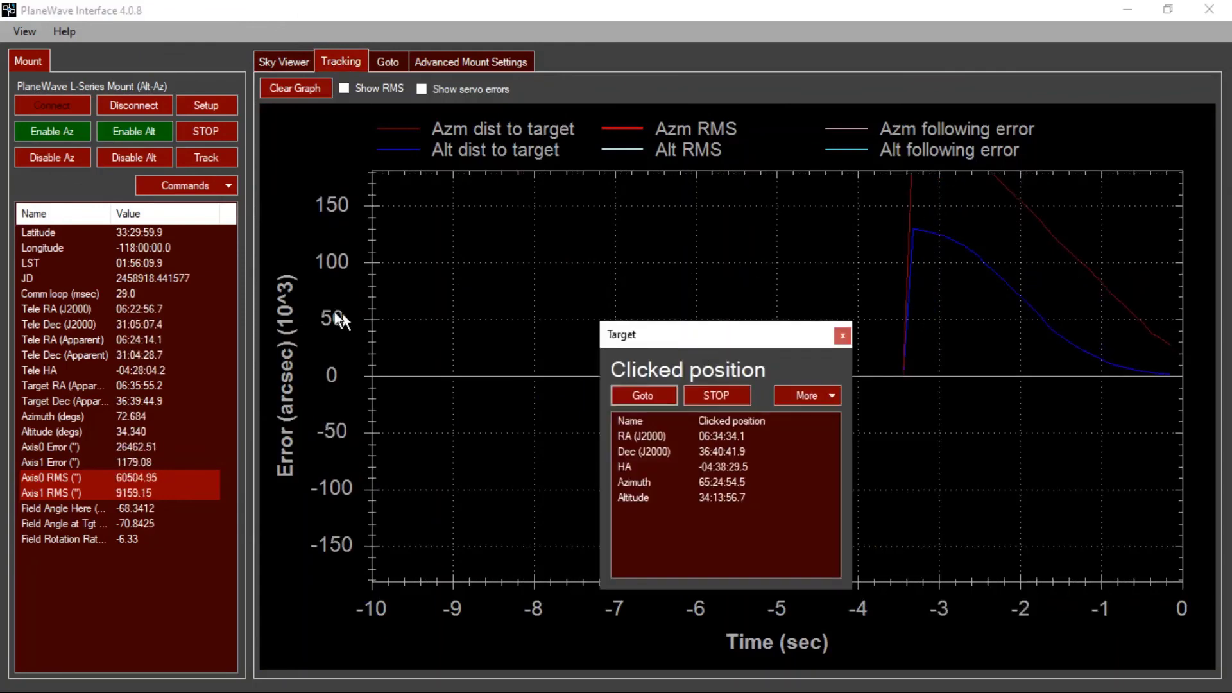
pyautogui.moveTo(298, 305); pyautogui.dragTo(264, 460)
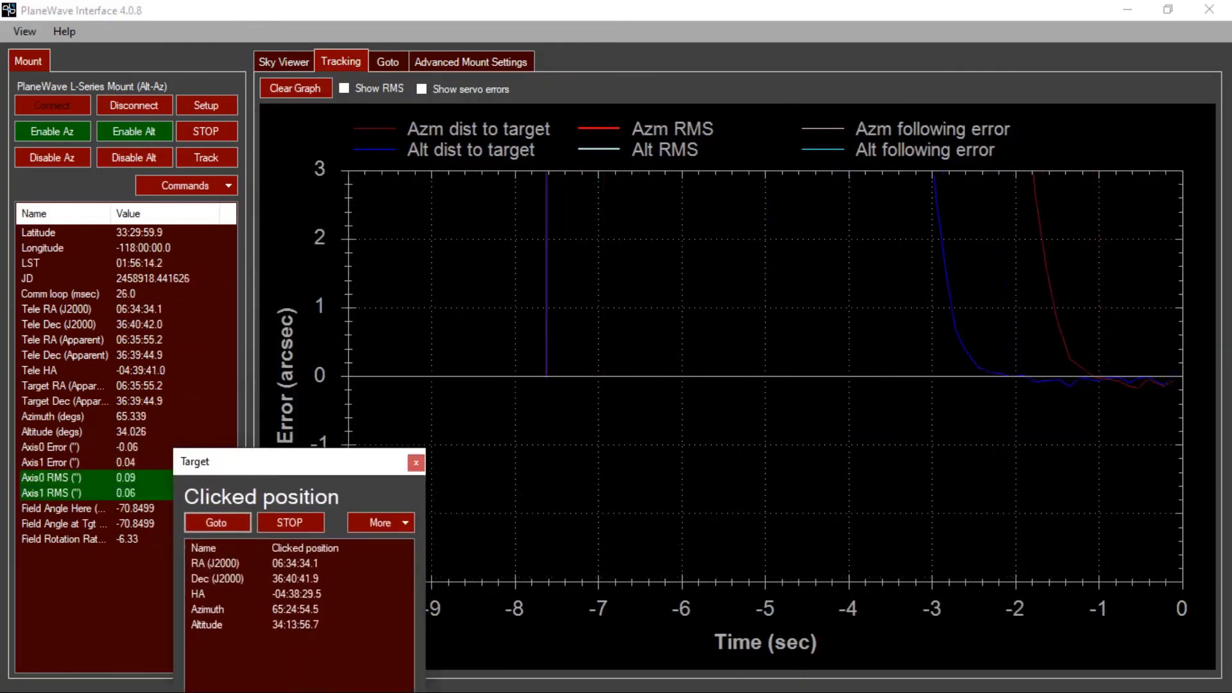